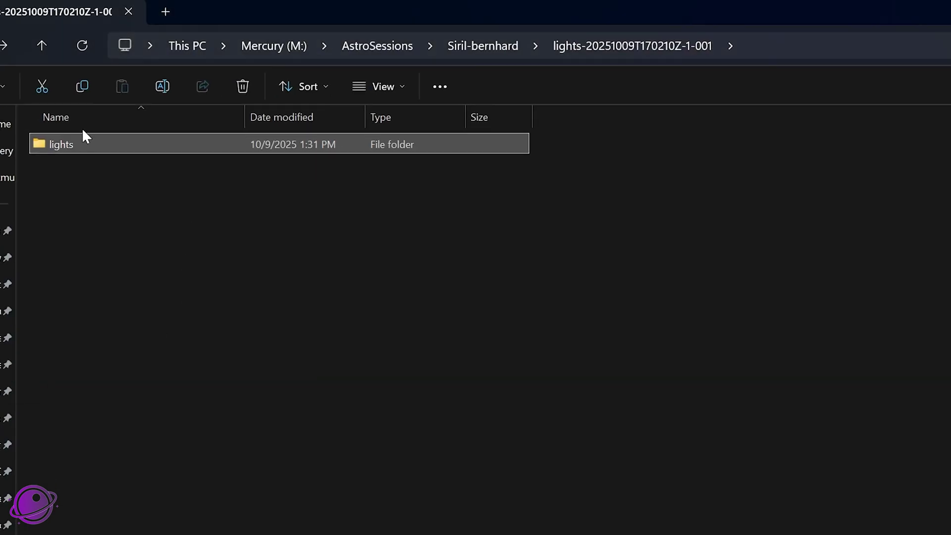
# - In Siril, run the Naztronomy Smart Telescope Preprocessing script on the lights for the ZWO Seestar S30 with Background Extraction enabled
pyautogui.doubleClick(80, 137)
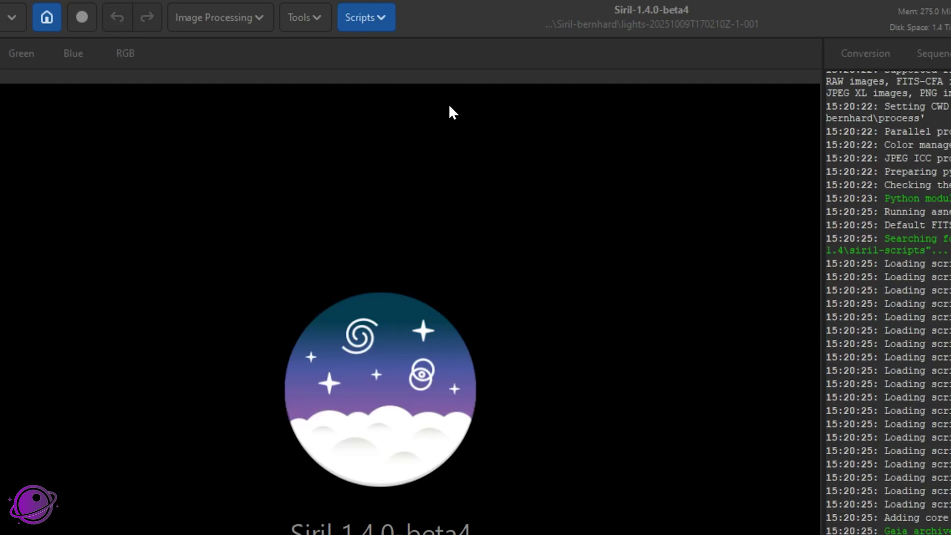
pyautogui.click(379, 21)
pyautogui.moveTo(396, 78)
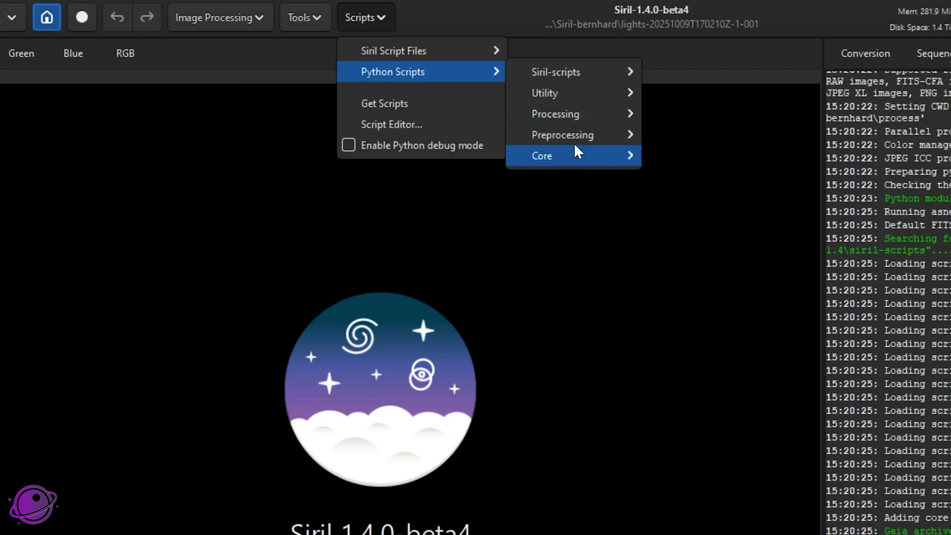
pyautogui.moveTo(573, 139)
pyautogui.click(746, 159)
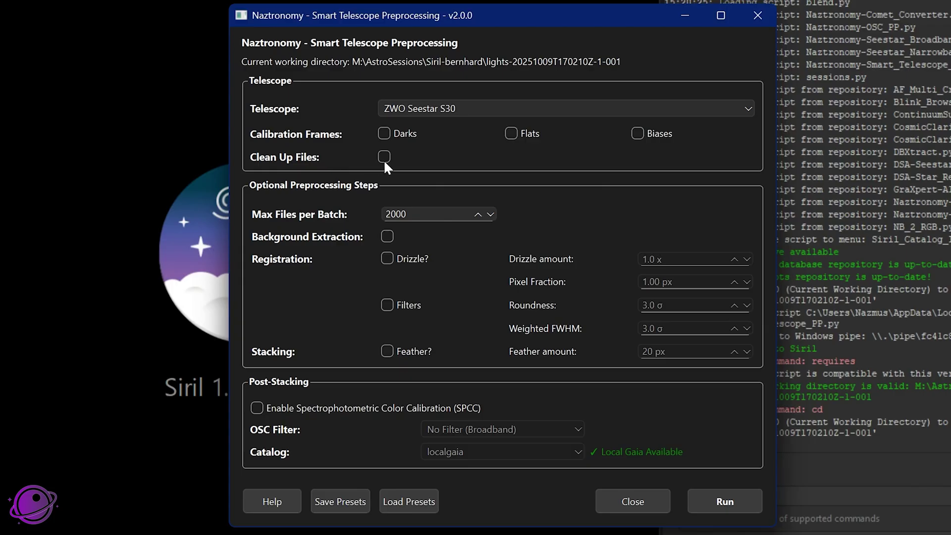
pyautogui.moveTo(384, 162)
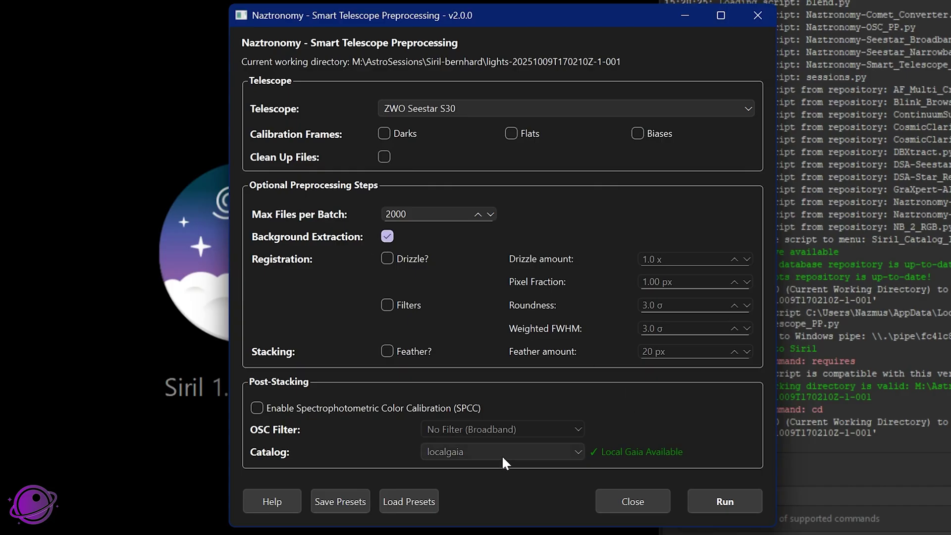
pyautogui.click(718, 500)
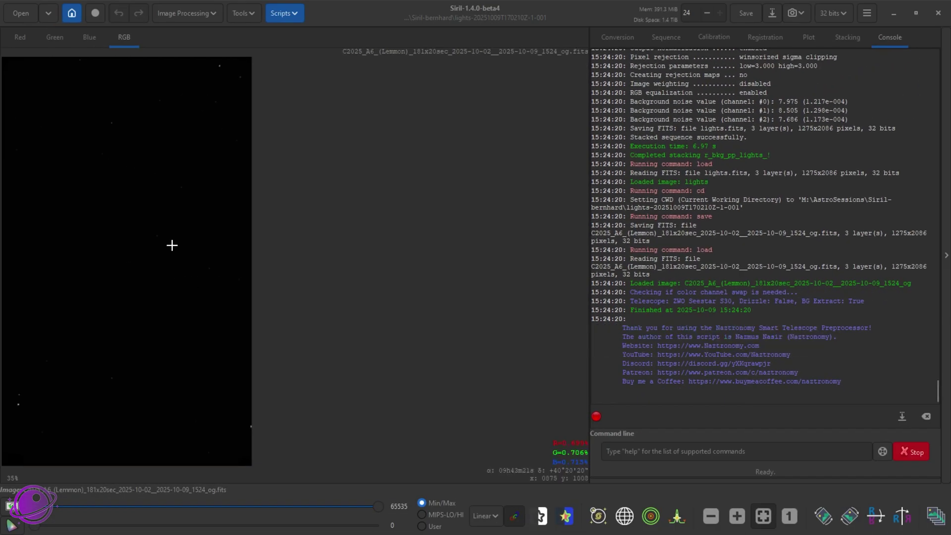
# - Display the stacked comet image in AutoStretch mode and set the working directory to the process folder
pyautogui.click(490, 510)
pyautogui.click(496, 467)
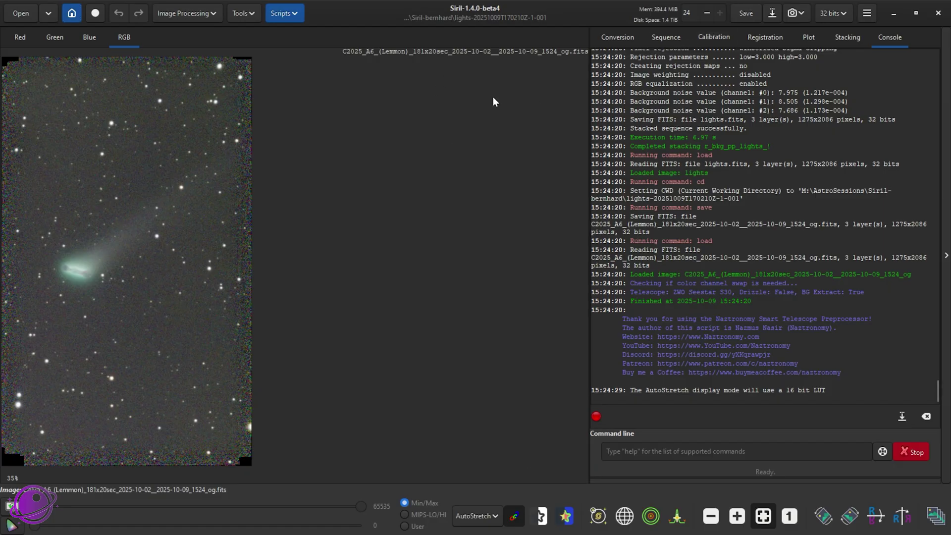
pyautogui.click(667, 36)
pyautogui.click(72, 13)
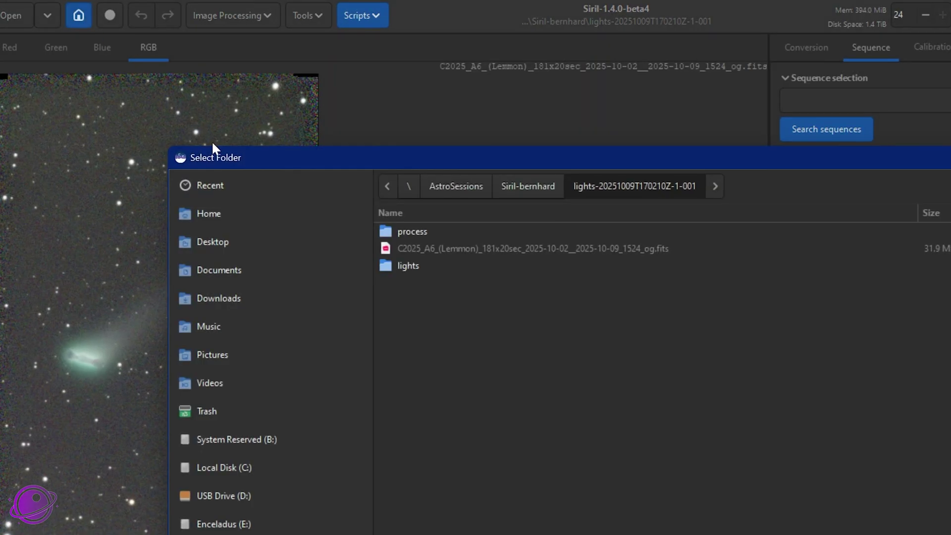
pyautogui.click(403, 235)
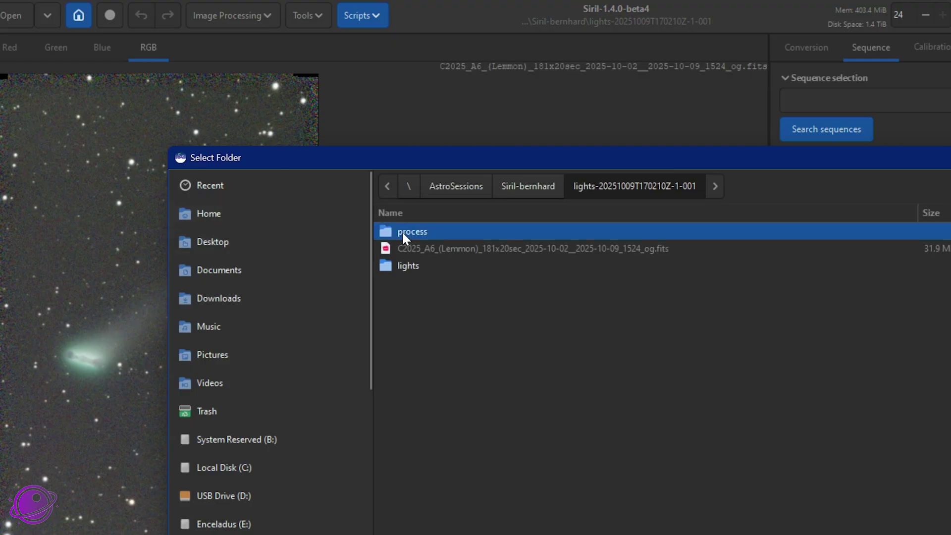
pyautogui.press('Return')
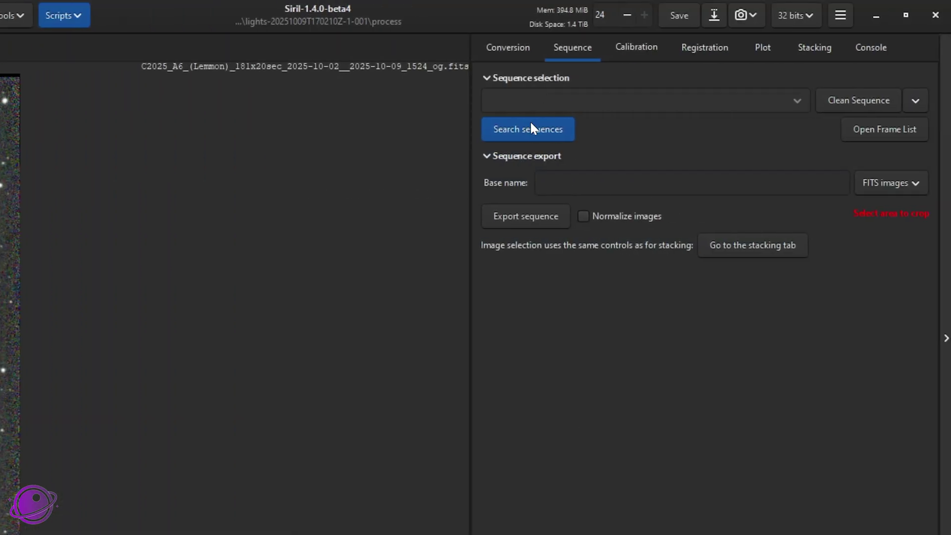
# - Search the process folder for sequences and load r_bkg_pp_lights_.seq
pyautogui.click(521, 133)
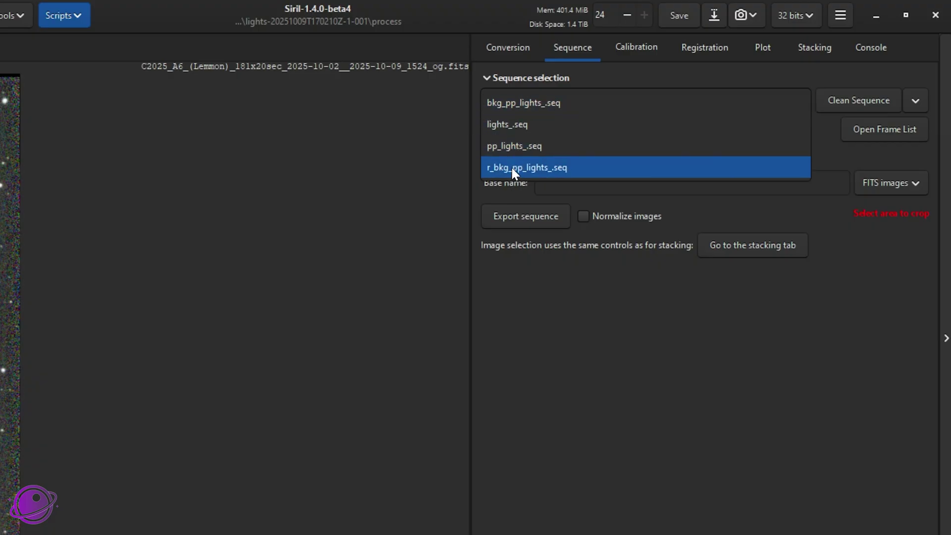
pyautogui.click(516, 106)
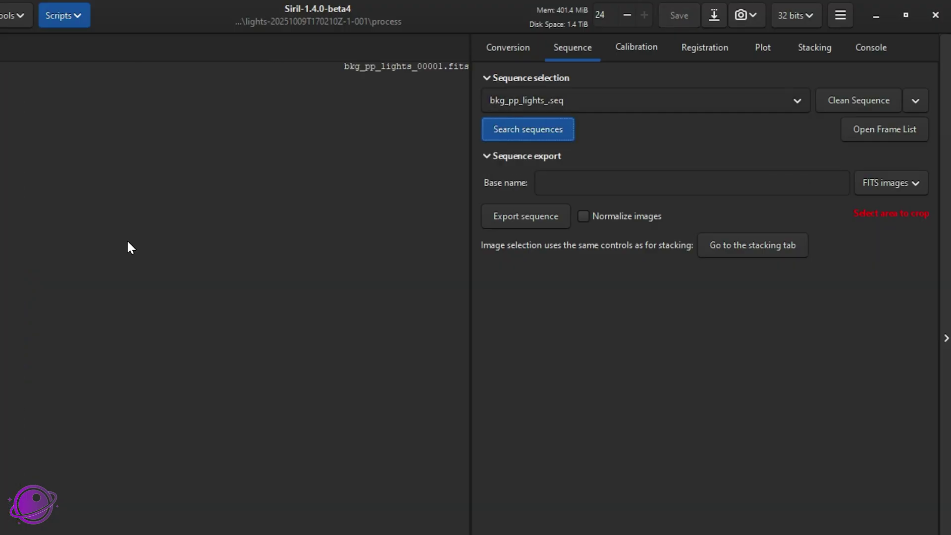
pyautogui.click(537, 102)
pyautogui.click(521, 168)
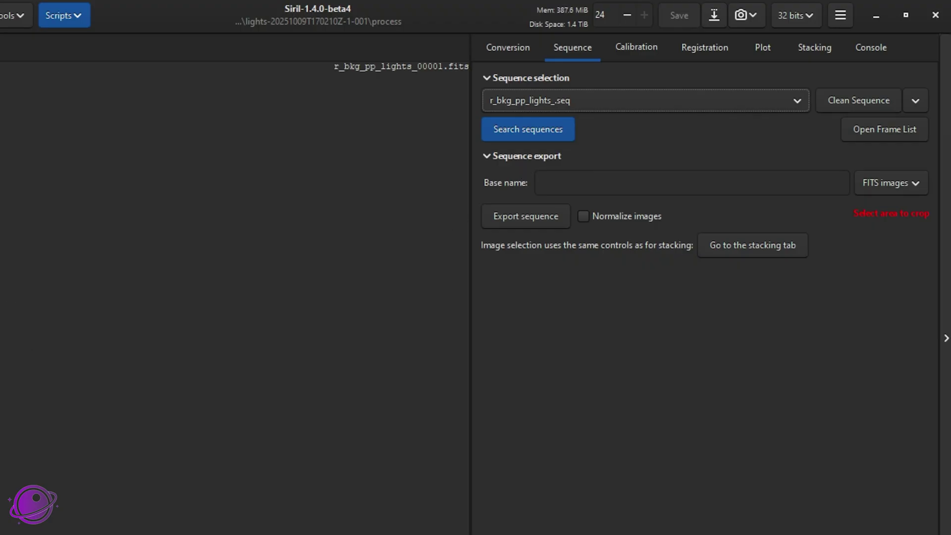
# - Examine several frames of the registered sequence in the Frame List to check star alignment and comet position
pyautogui.click(874, 129)
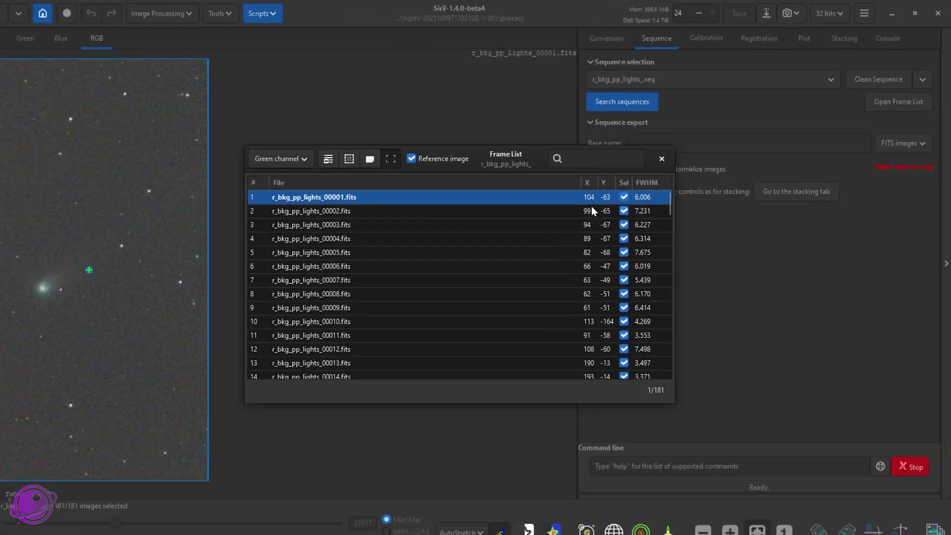
pyautogui.scroll(-2, 600, 208)
pyautogui.scroll(-9, 604, 223)
pyautogui.click(570, 315)
pyautogui.click(411, 250)
pyautogui.click(389, 197)
pyautogui.scroll(-5, 448, 322)
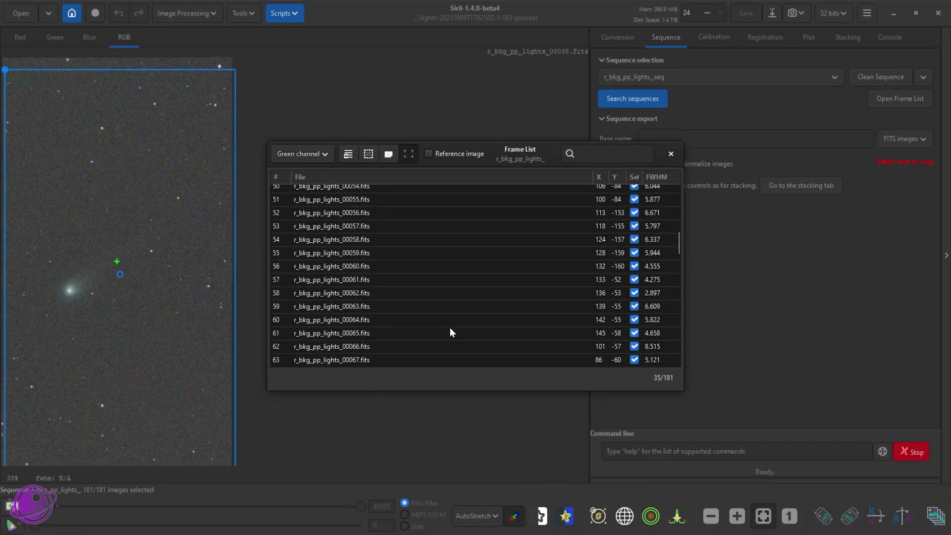
pyautogui.click(461, 332)
pyautogui.click(671, 154)
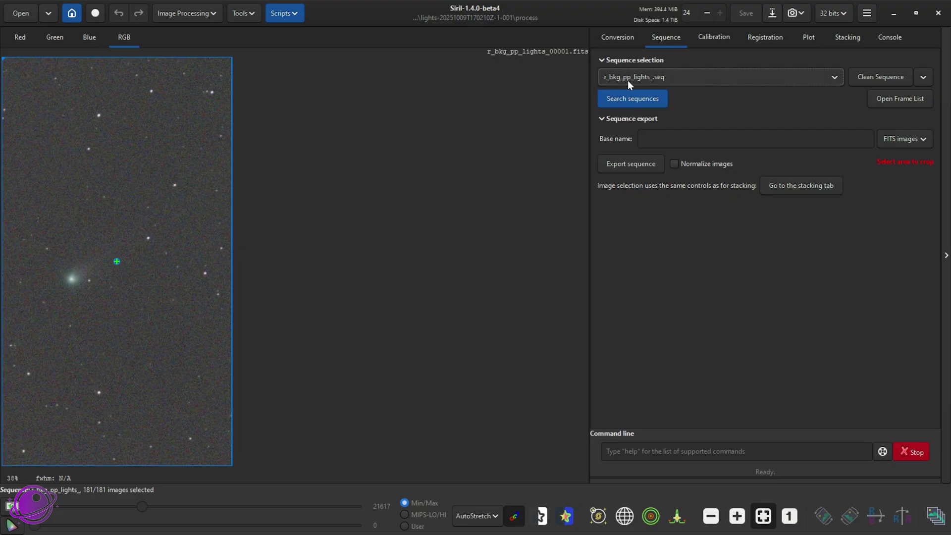
# - Run StarNet Star Removal on the whole sequence with linear pre-stretch and star mask generation enabled, opening the Starless sequence on completion
pyautogui.click(207, 14)
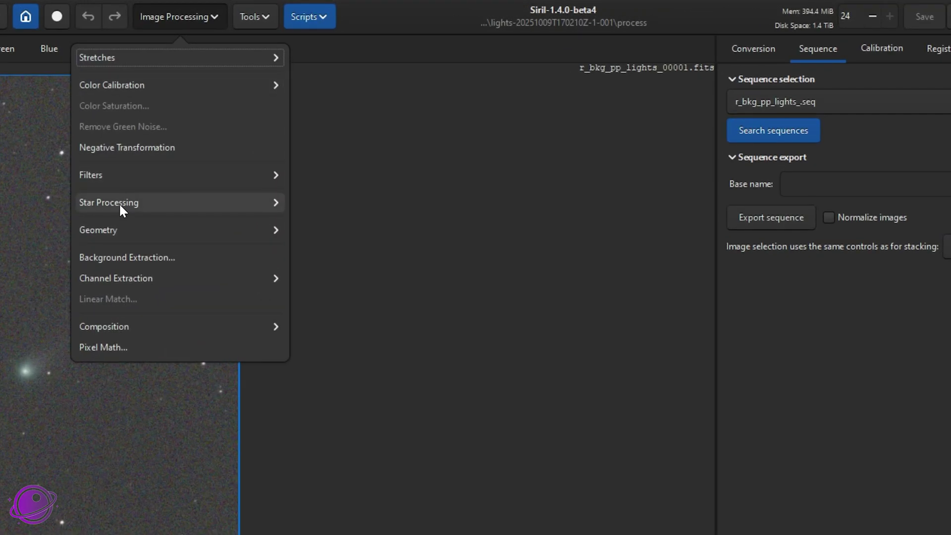
pyautogui.click(132, 180)
pyautogui.click(142, 84)
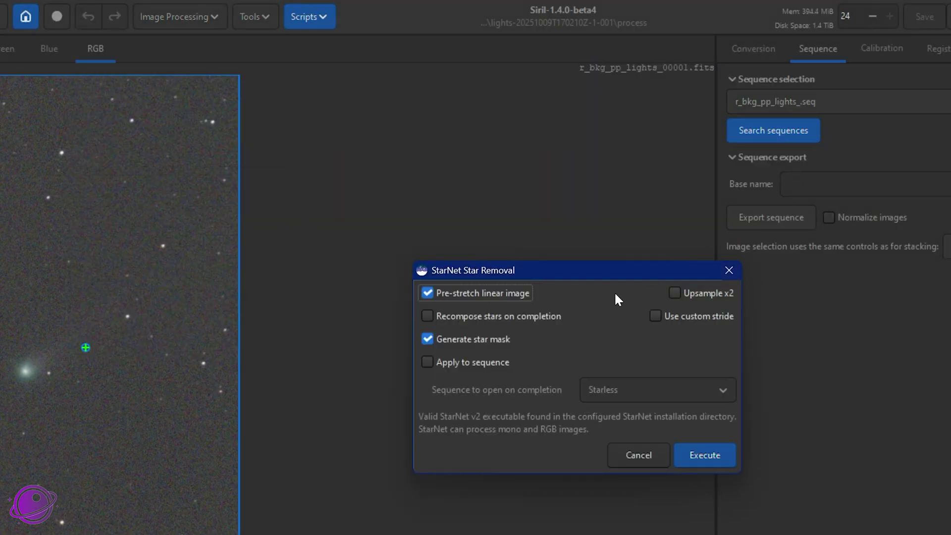
pyautogui.click(464, 365)
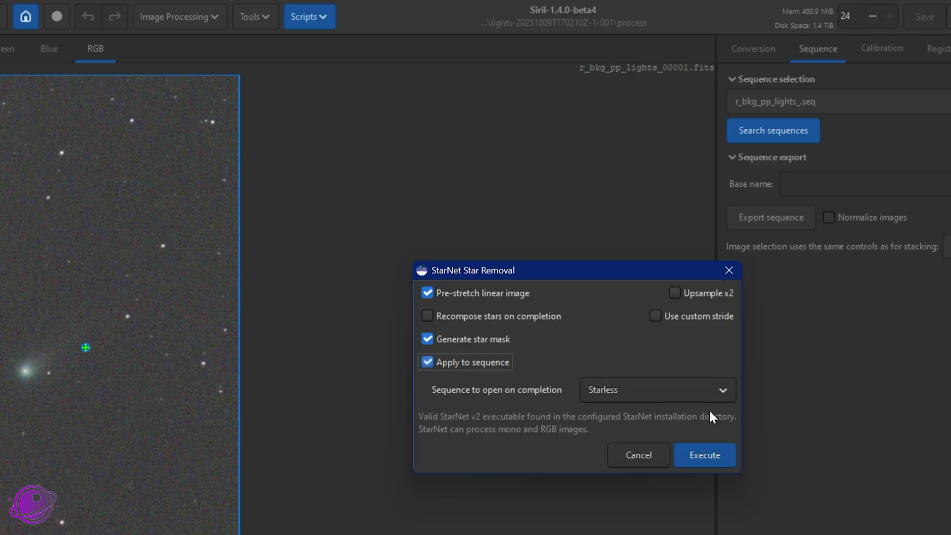
pyautogui.click(723, 456)
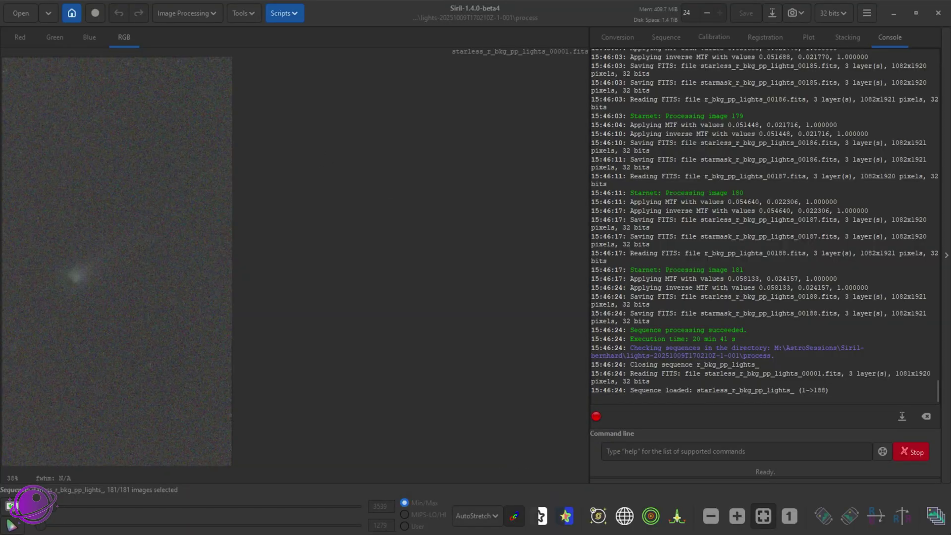
# - Examine various frames of the starless sequence in the Frame List to check the star removal and the comet's movement
pyautogui.click(933, 516)
pyautogui.click(321, 222)
pyautogui.click(349, 288)
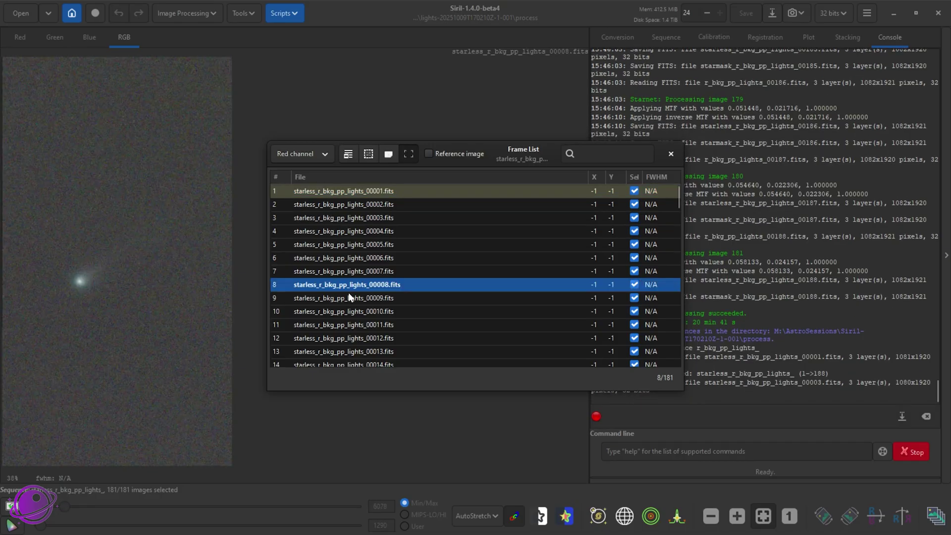
pyautogui.click(378, 337)
pyautogui.click(383, 287)
pyautogui.click(374, 339)
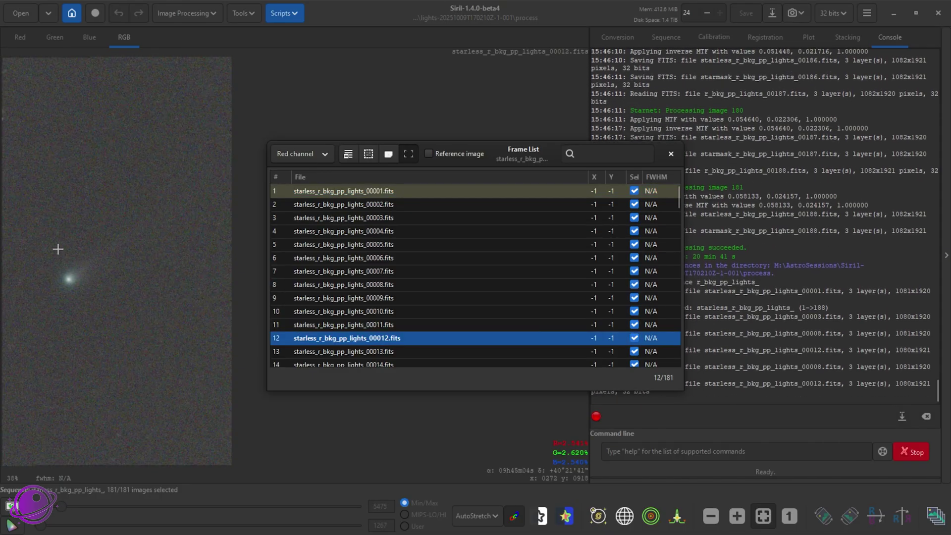
pyautogui.scroll(-5, 421, 347)
pyautogui.click(424, 341)
pyautogui.click(396, 247)
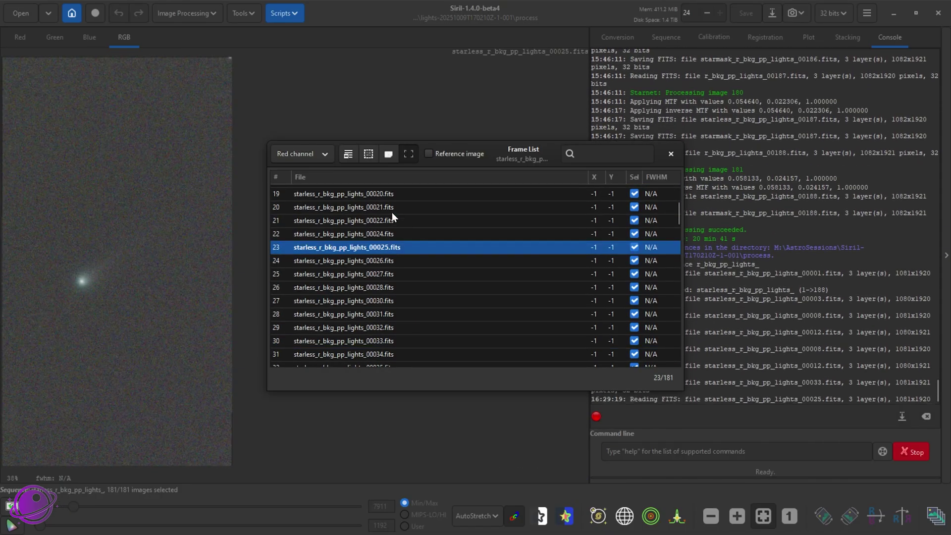
pyautogui.click(391, 210)
pyautogui.scroll(-2, 446, 327)
pyautogui.click(421, 317)
pyautogui.click(670, 153)
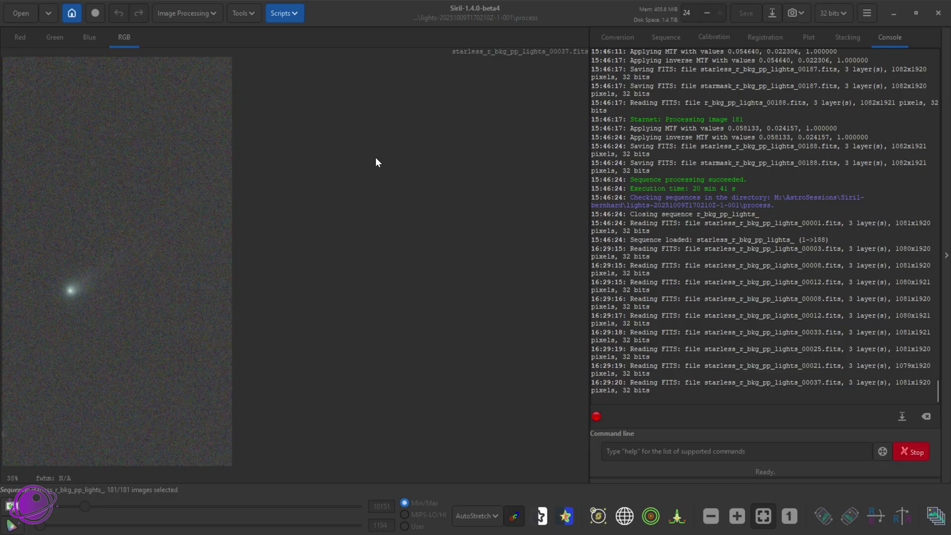
# - Refresh the available sequences and load starless_r_bkg_pp_lights_.seq
pyautogui.click(669, 39)
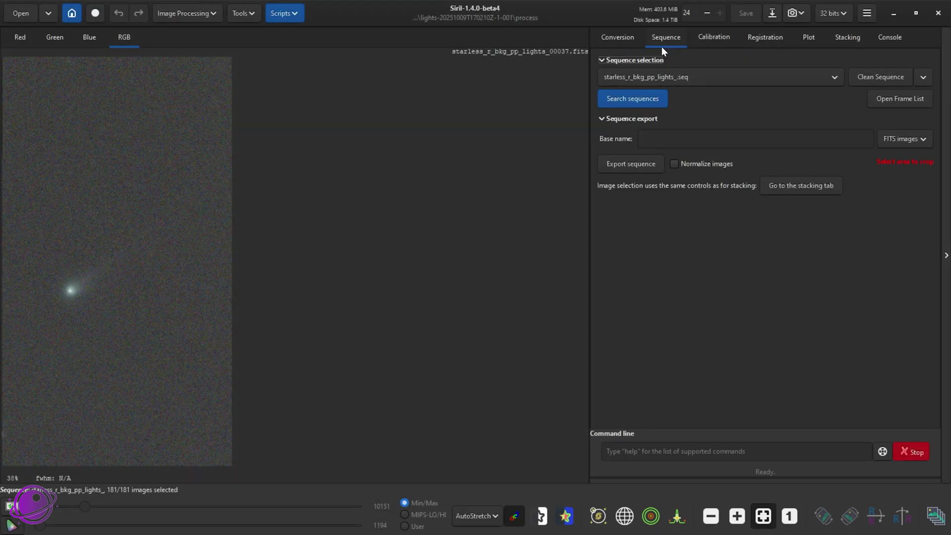
pyautogui.click(623, 104)
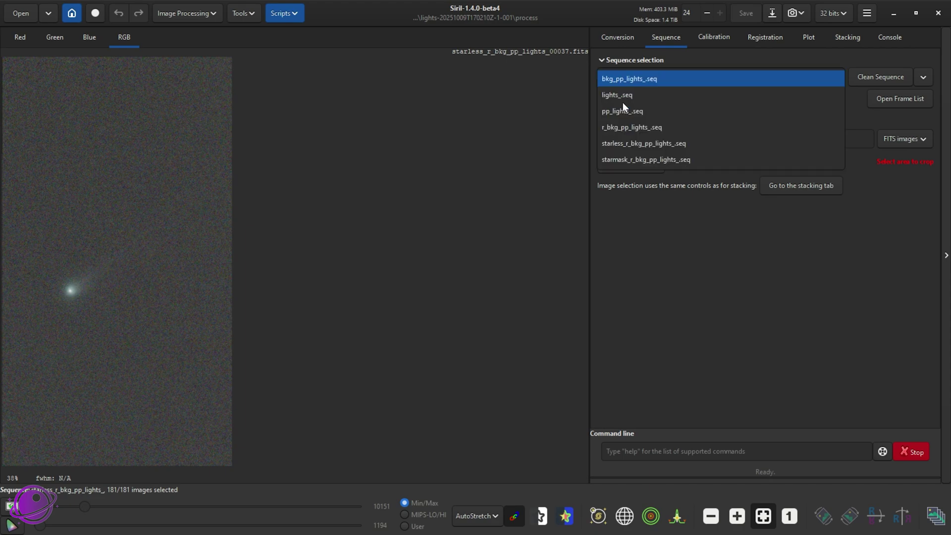
pyautogui.click(673, 144)
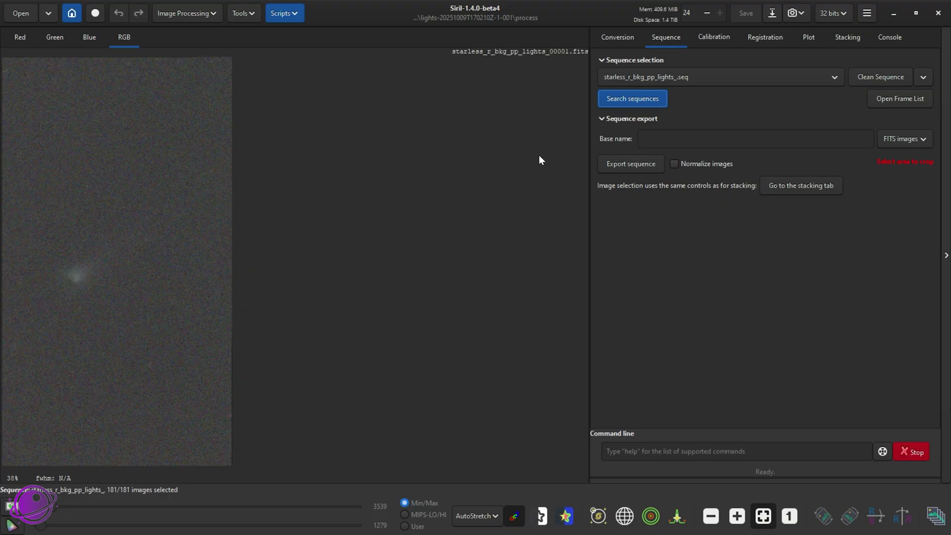
# - Switch to File Explorer, open the process folder and search it for .seq files
pyautogui.hotkey('alt', 'Tab')
pyautogui.click(460, 32)
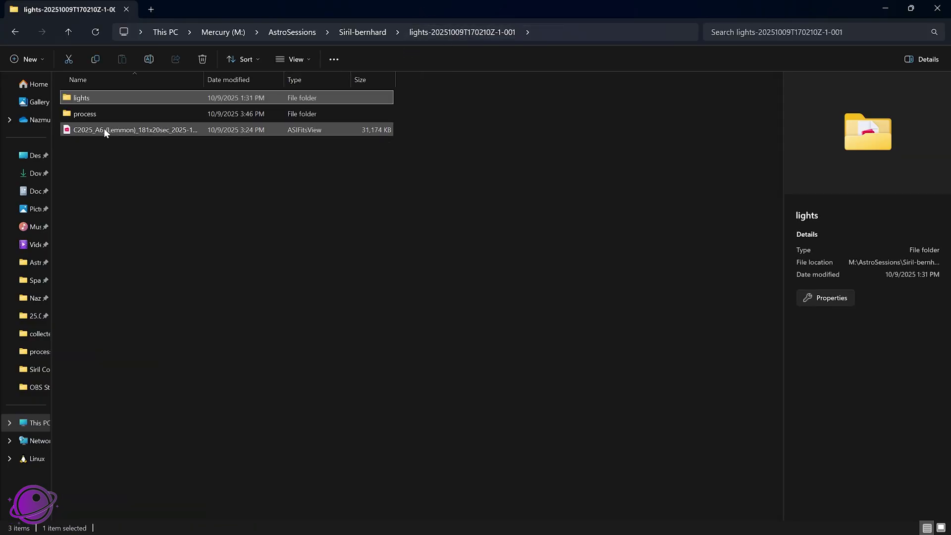
pyautogui.doubleClick(87, 115)
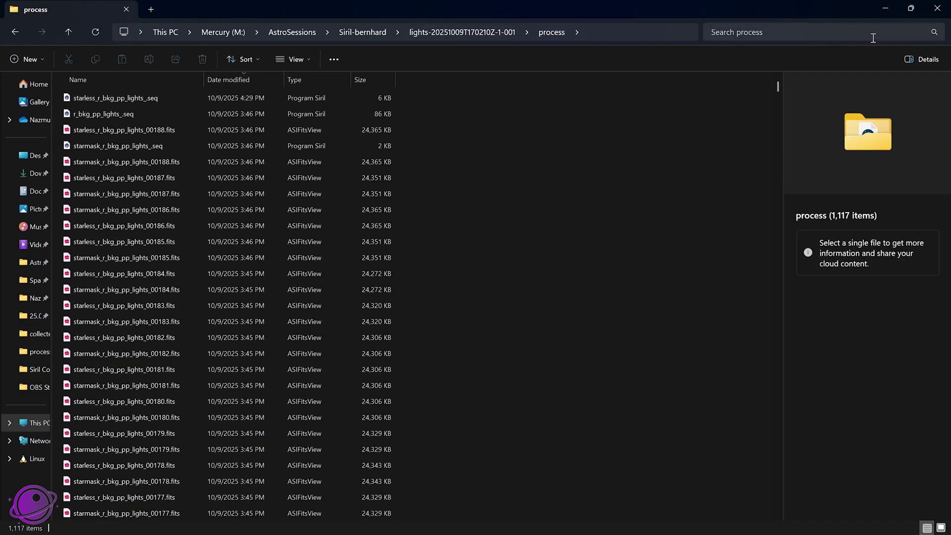
pyautogui.click(807, 32)
pyautogui.write('.seq')
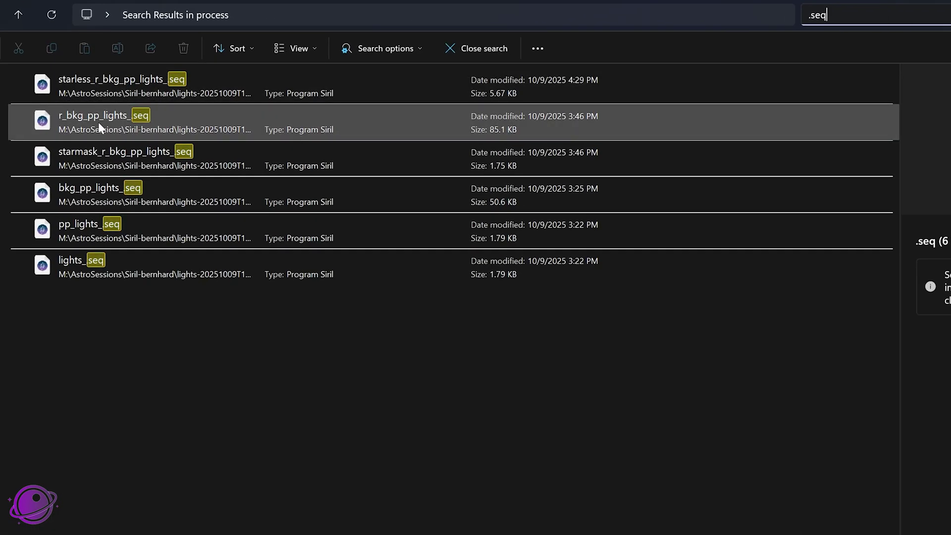
# - Open r_bkg_pp_lights_.seq and starless_r_bkg_pp_lights_.seq for editing in Notepad++
pyautogui.click(99, 124)
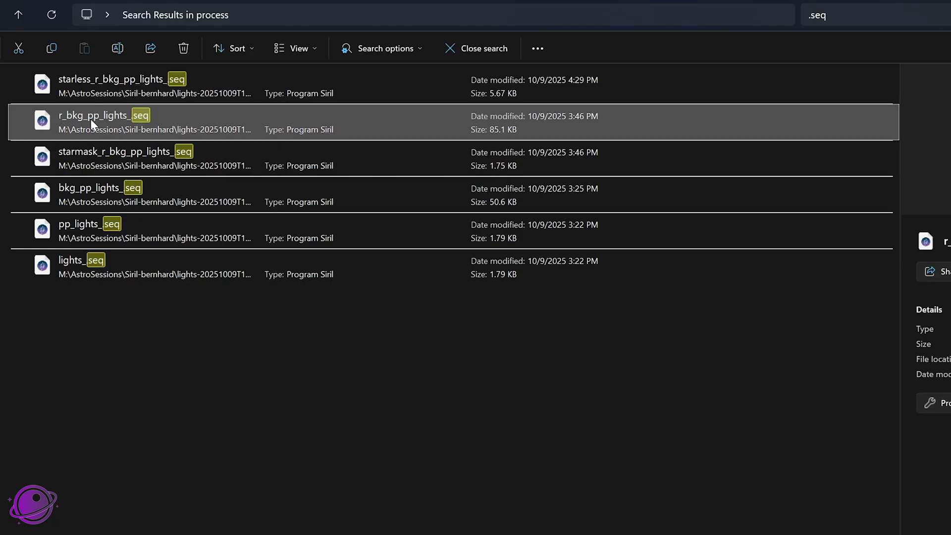
pyautogui.click(120, 87)
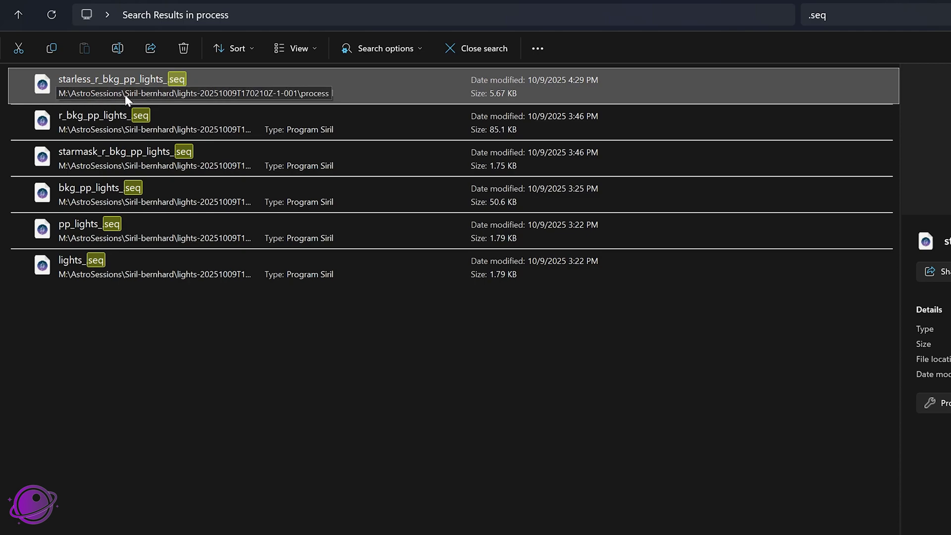
pyautogui.click(111, 119)
pyautogui.rightClick(86, 121)
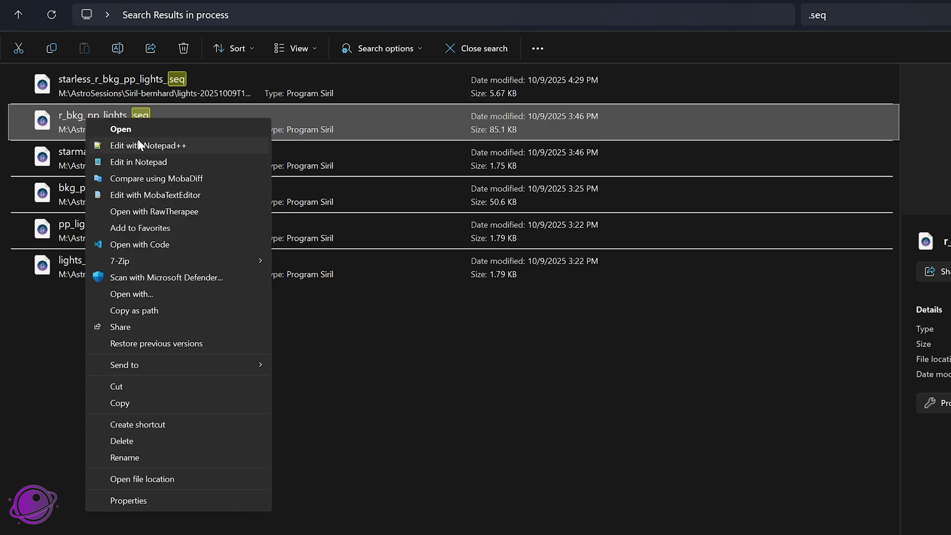
pyautogui.click(171, 145)
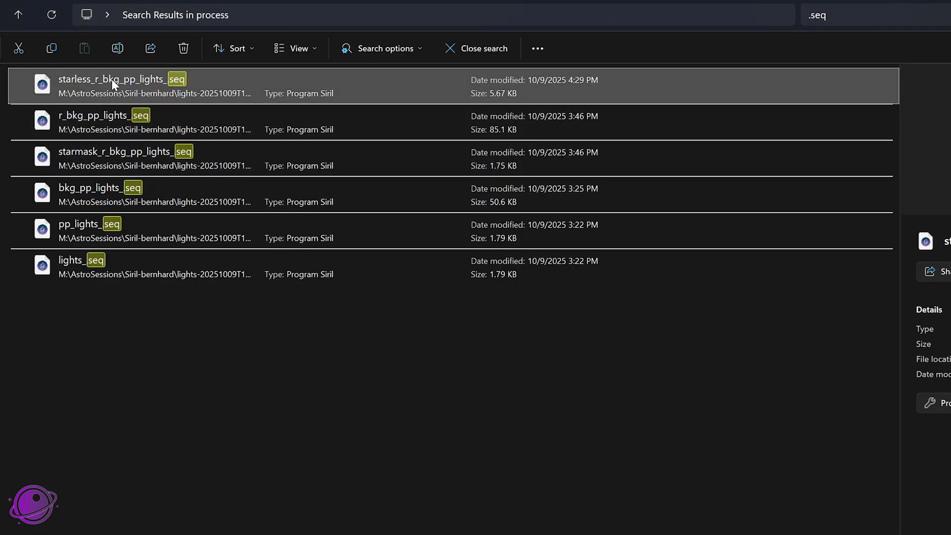
pyautogui.rightClick(111, 79)
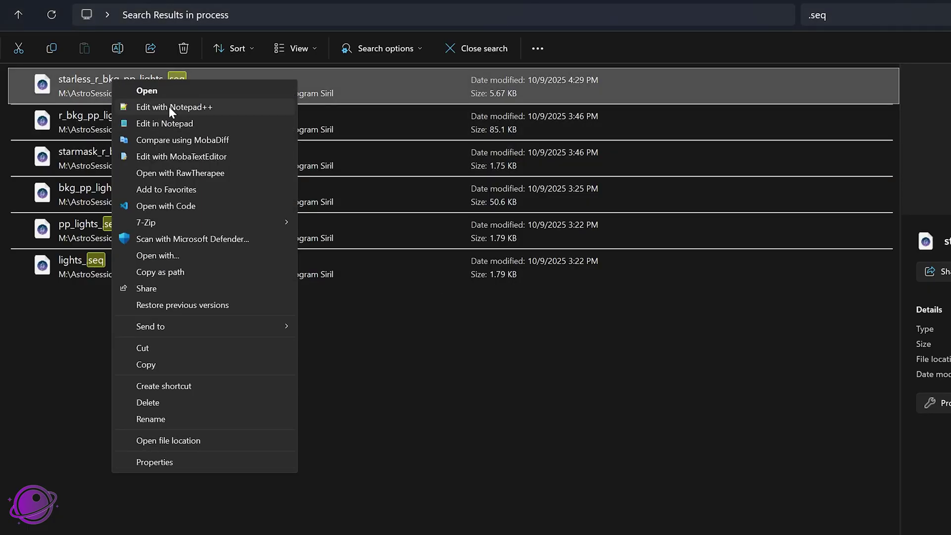
pyautogui.click(168, 108)
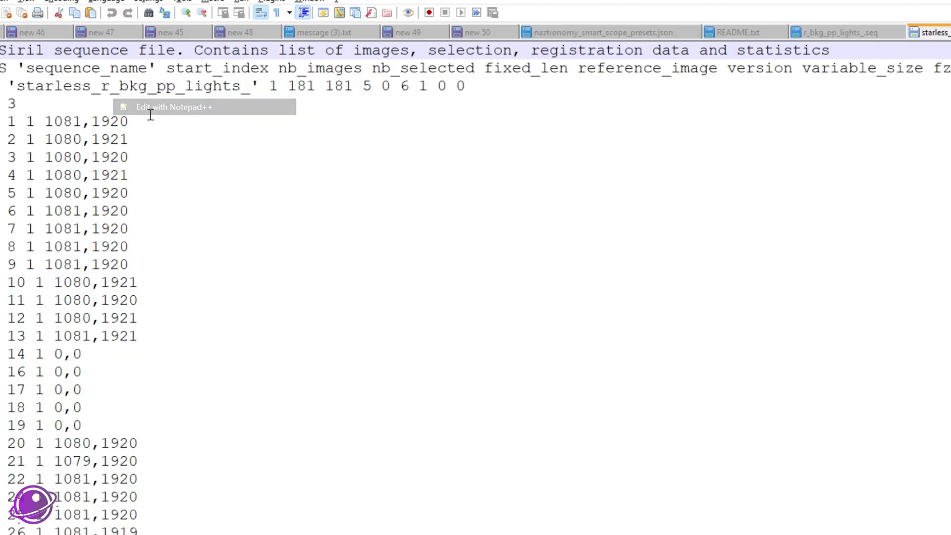
# - Copy the entire block of R1 registration lines, from after the M0 lines up to M1-0, in r_bkg_pp_lights_.seq
pyautogui.click(828, 35)
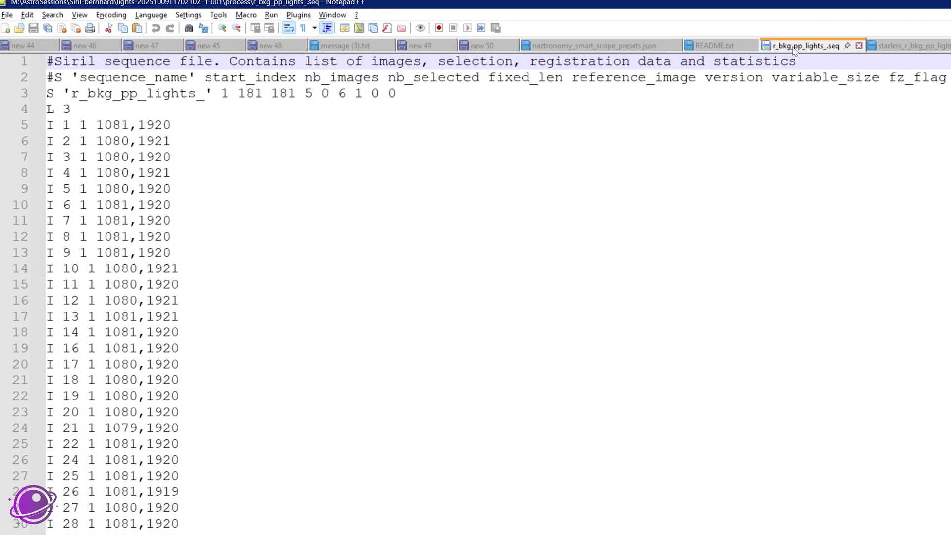
pyautogui.scroll(-20, 240, 233)
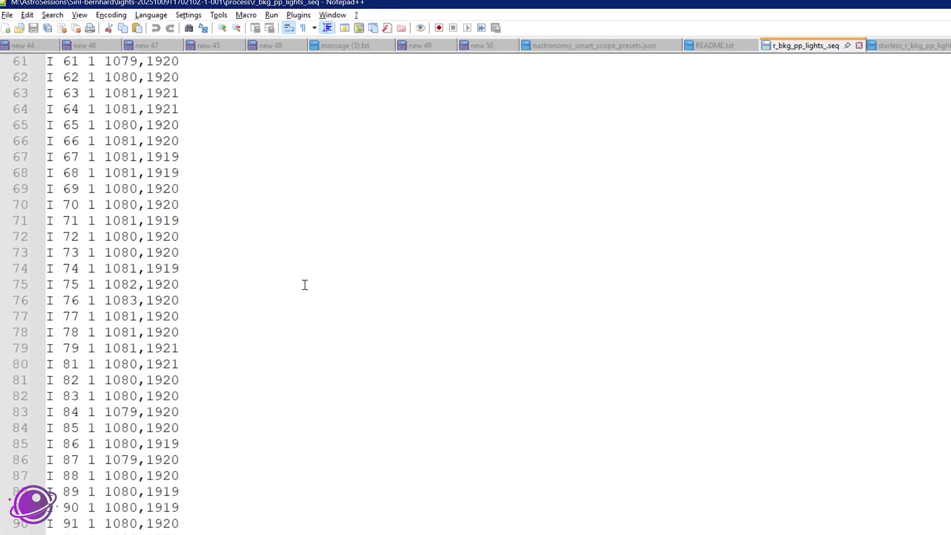
pyautogui.scroll(-20, 305, 285)
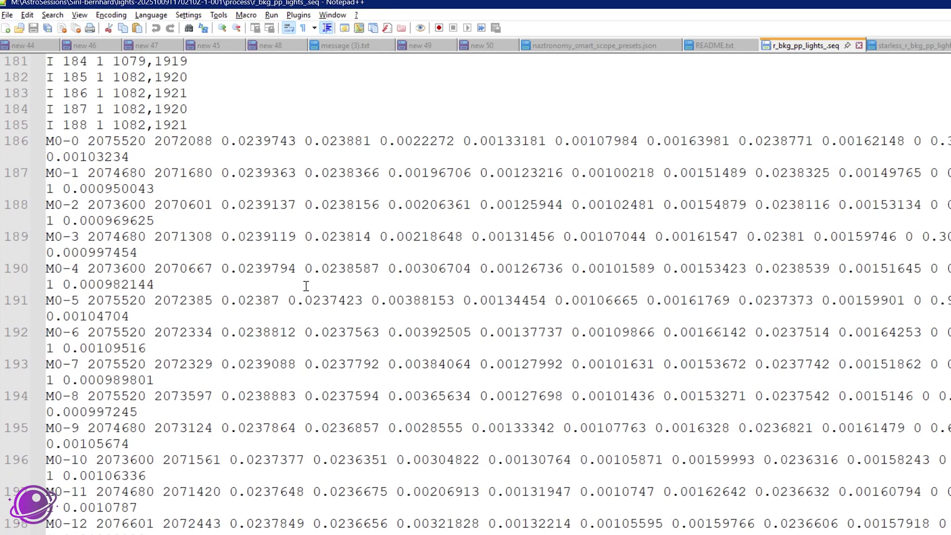
pyautogui.scroll(-9, 170, 250)
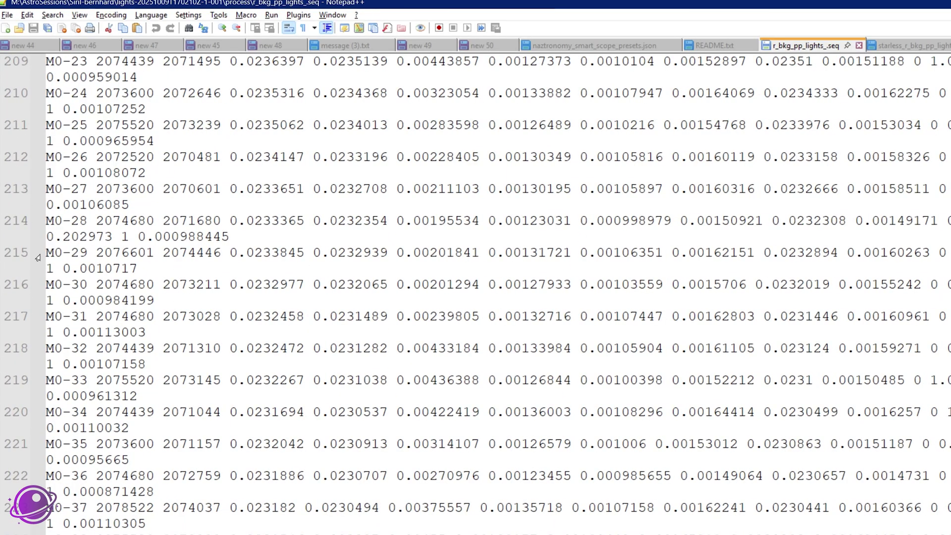
pyautogui.scroll(-11, 88, 314)
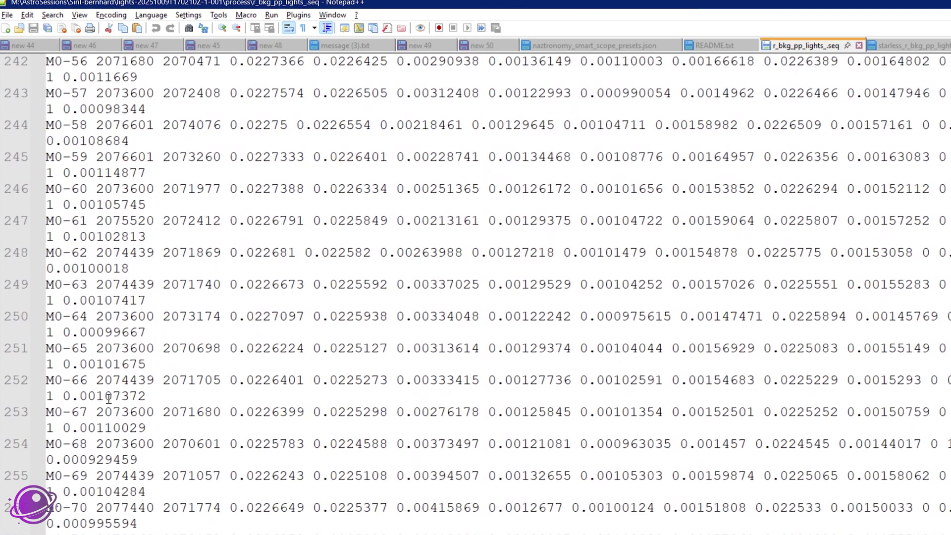
pyautogui.scroll(-8, 108, 398)
pyautogui.scroll(-20, 108, 399)
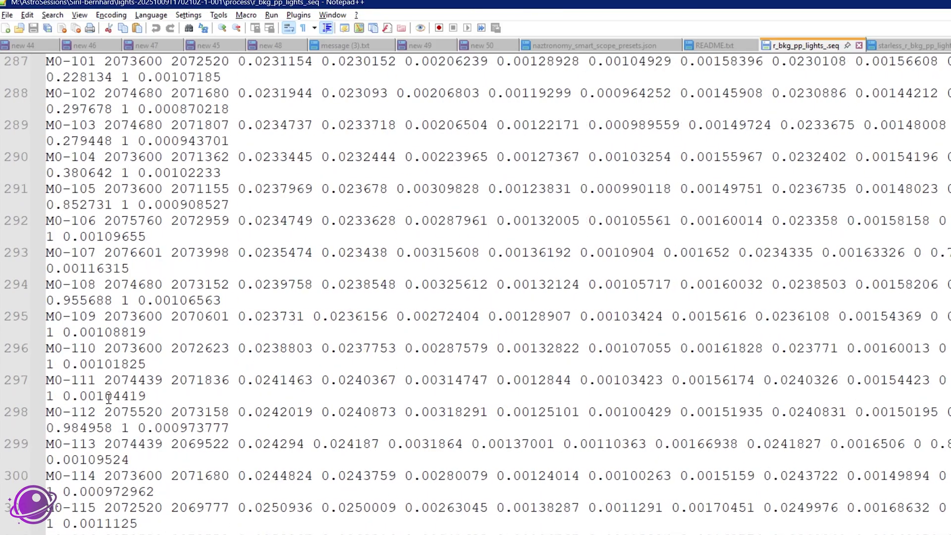
pyautogui.scroll(-20, 109, 399)
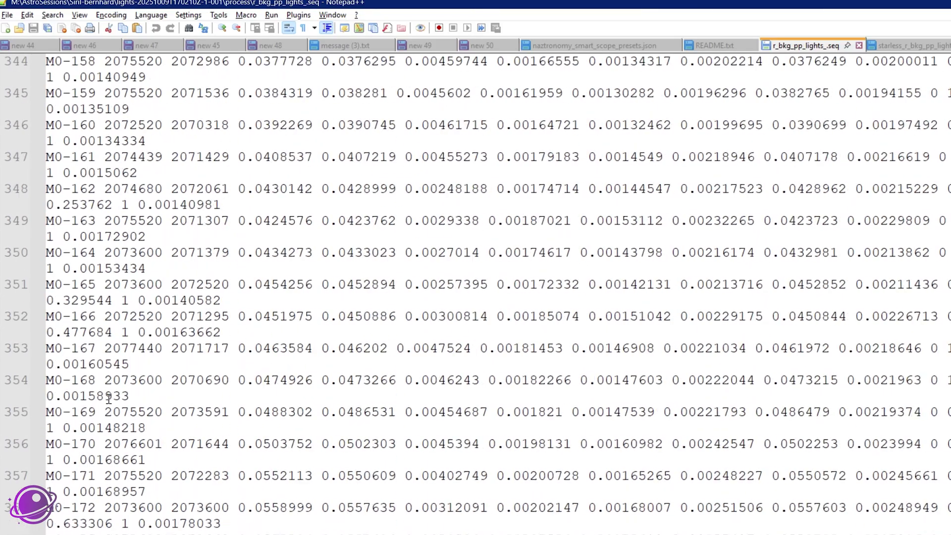
pyautogui.scroll(4, 112, 404)
pyautogui.moveTo(49, 271); pyautogui.dragTo(163, 364)
pyautogui.scroll(-11, 244, 395)
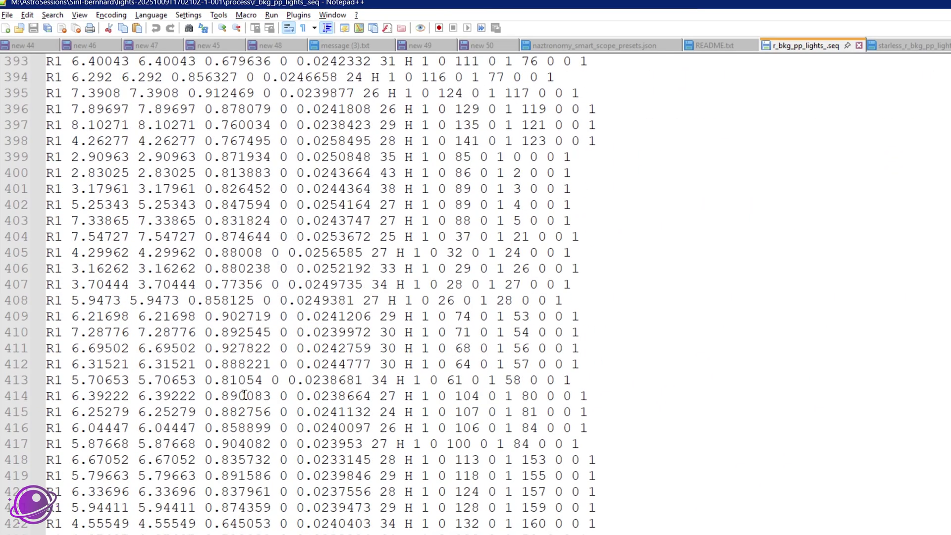
pyautogui.scroll(-20, 244, 395)
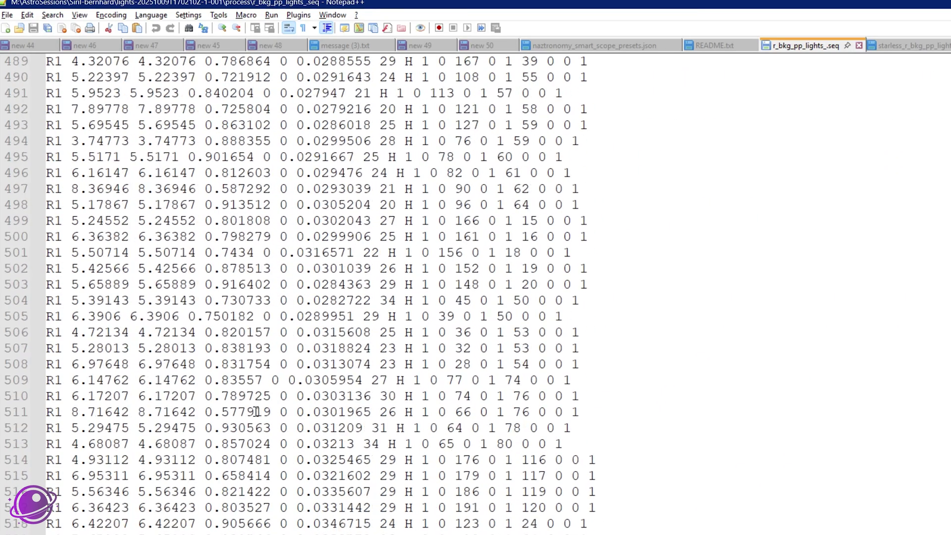
pyautogui.scroll(-13, 256, 411)
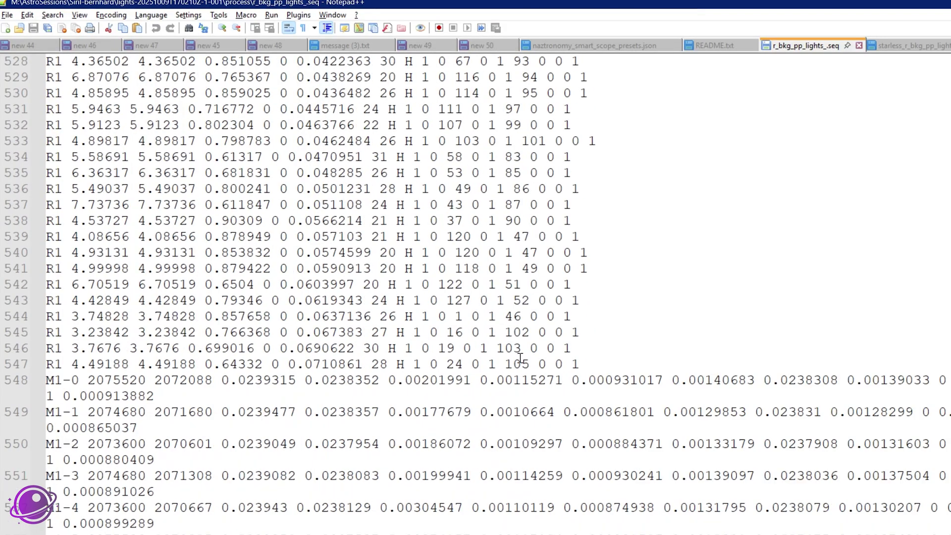
pyautogui.keyDown('shift'); pyautogui.click(607, 367); pyautogui.keyUp('shift')
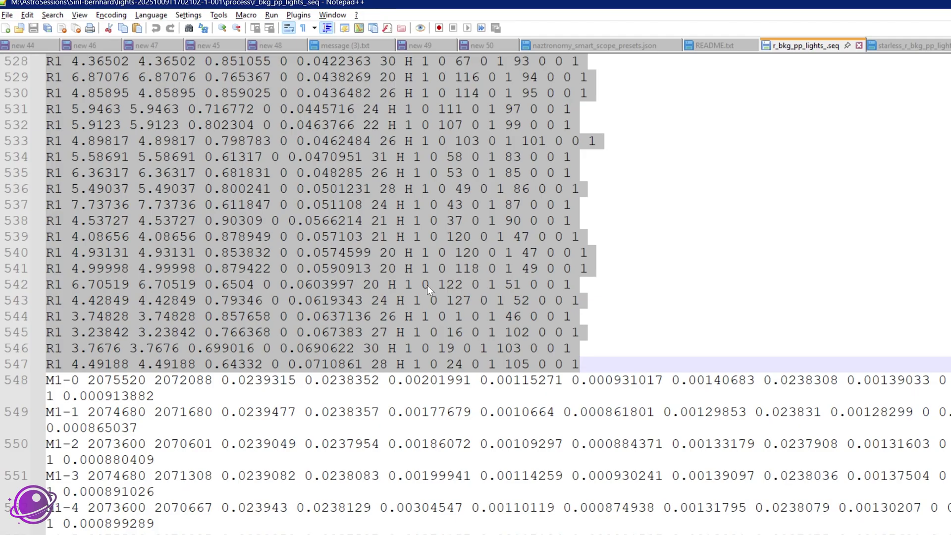
pyautogui.rightClick(291, 252)
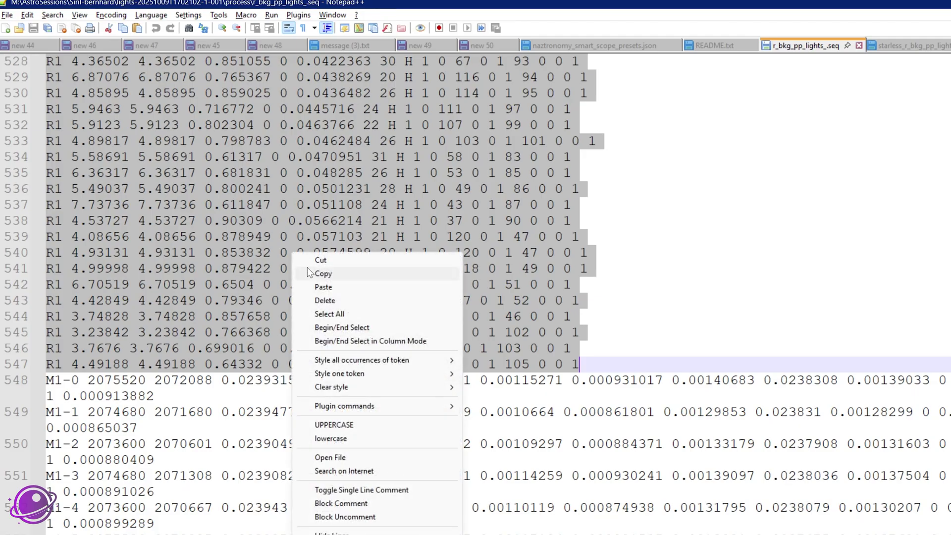
pyautogui.click(319, 272)
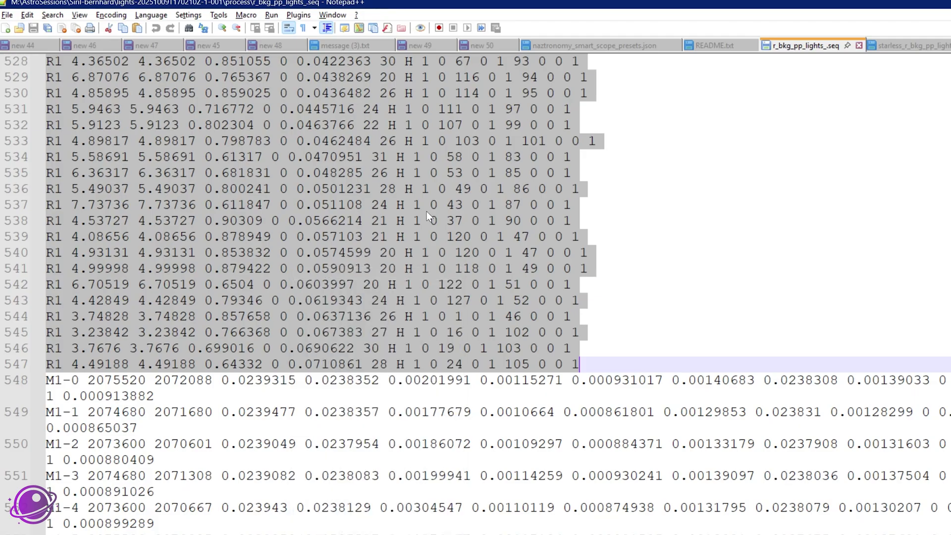
# - Paste the copied R1 lines into starless_r_bkg_pp_lights_.seq on a new line between the M0-33 and M1-0 entries
pyautogui.click(907, 46)
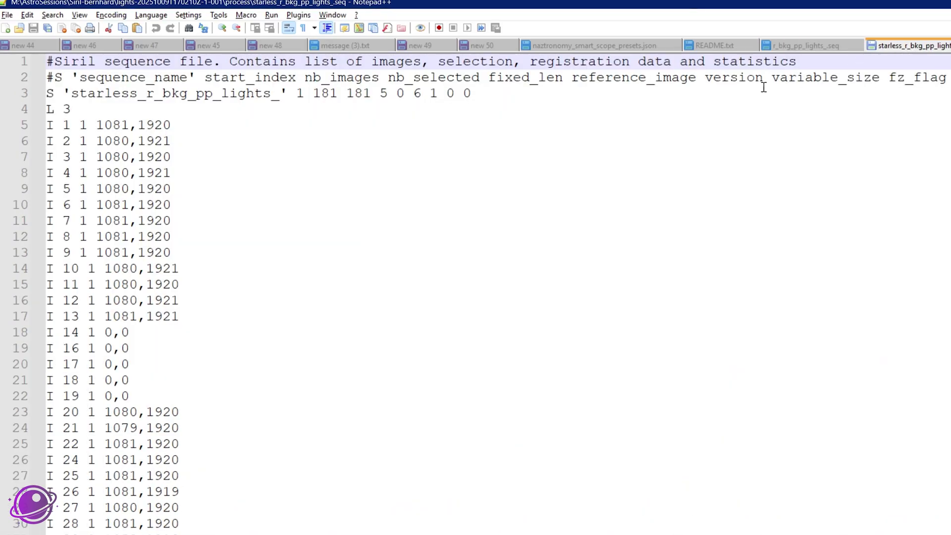
pyautogui.scroll(-14, 253, 332)
pyautogui.scroll(-20, 258, 333)
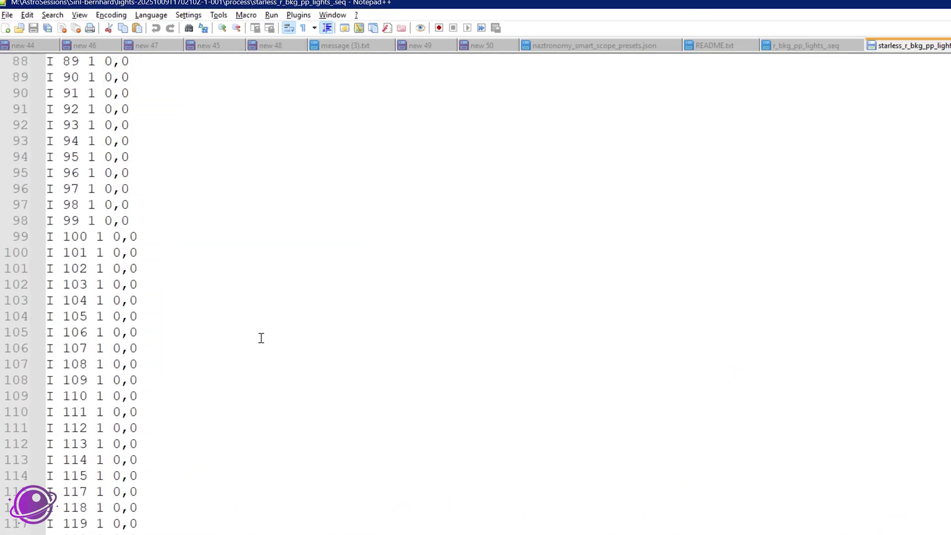
pyautogui.scroll(-9, 262, 344)
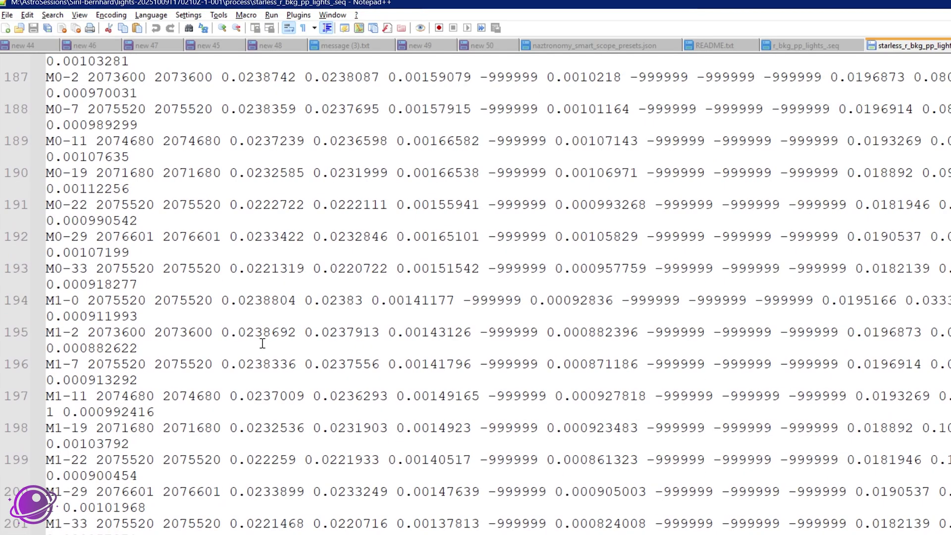
pyautogui.click(65, 304)
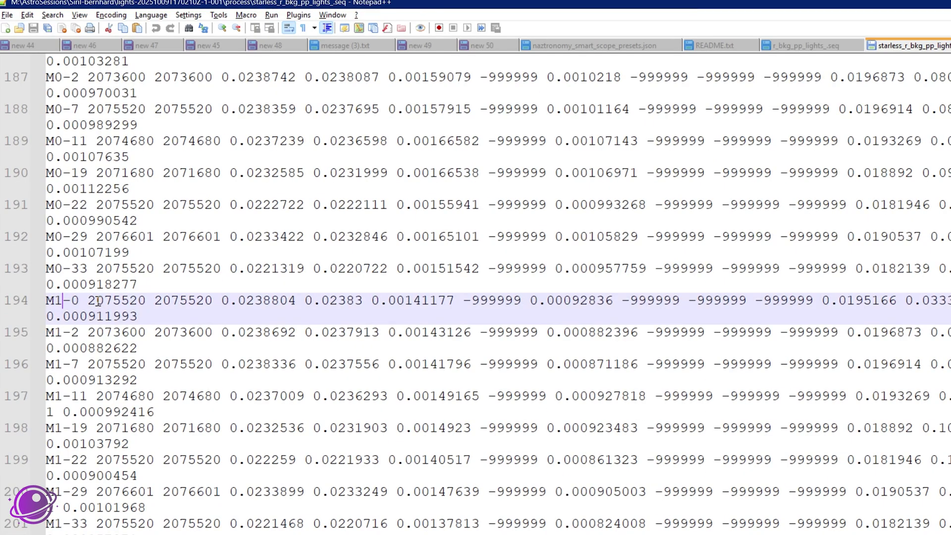
pyautogui.click(151, 286)
pyautogui.press('Return')
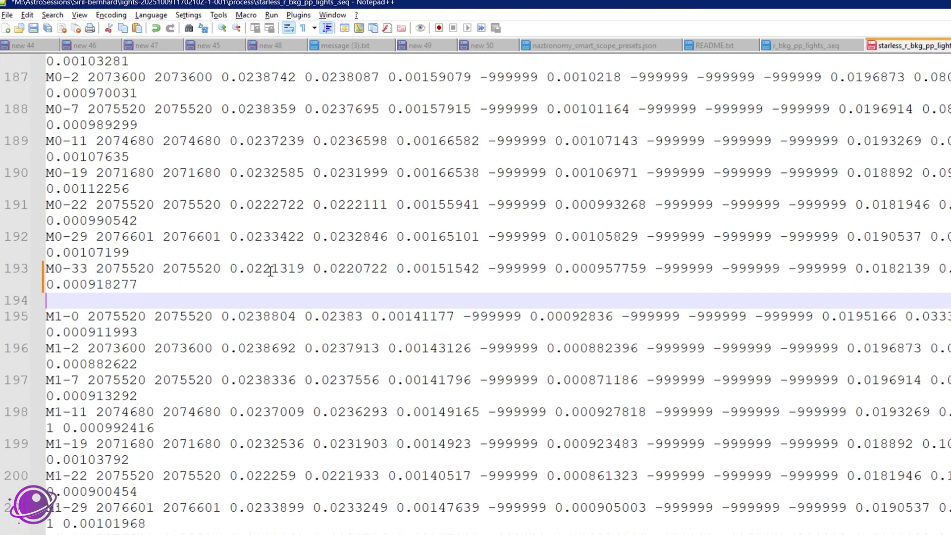
pyautogui.hotkey('ctrl', 'v')
# - Check both ends of the pasted R1 block and save starless_r_bkg_pp_lights_.seq
pyautogui.scroll(-7, 267, 270)
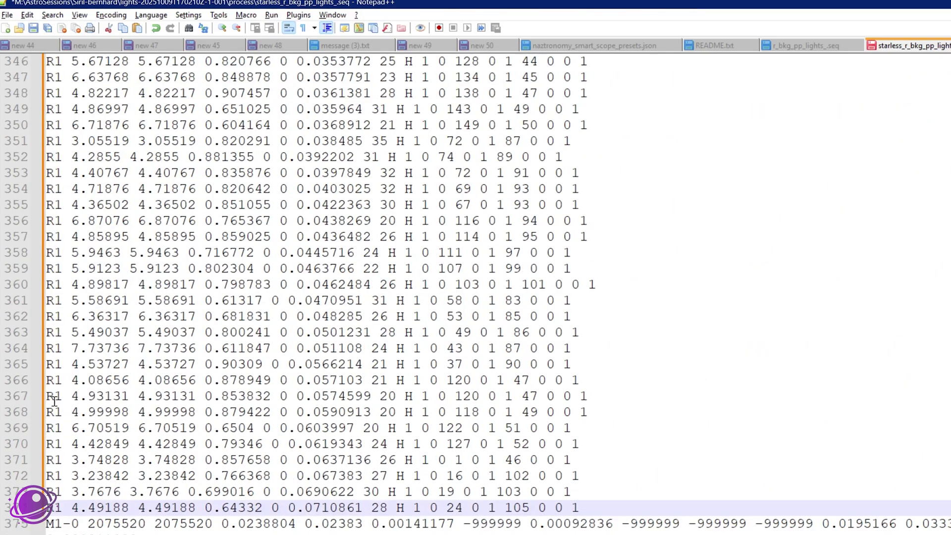
pyautogui.scroll(3, 50, 267)
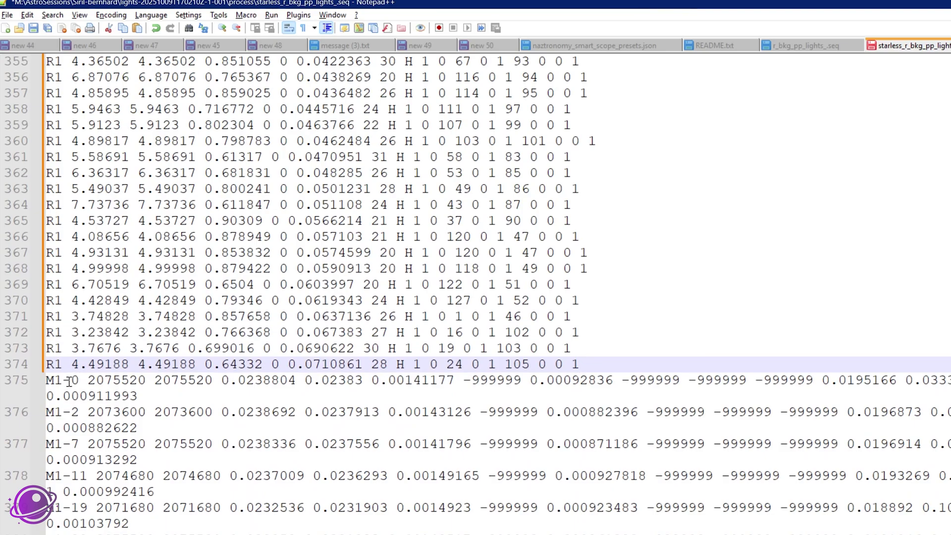
pyautogui.scroll(6, 55, 386)
pyautogui.scroll(20, 48, 389)
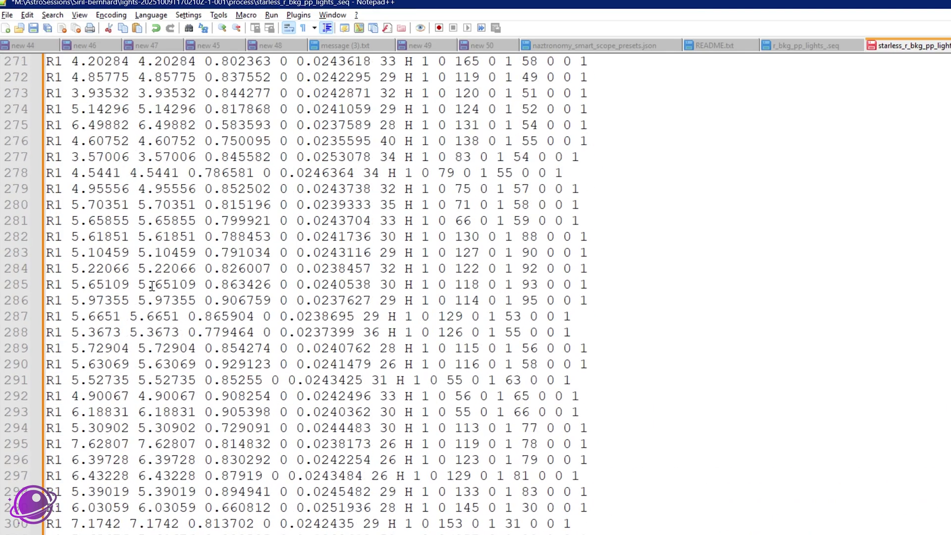
pyautogui.scroll(11, 424, 337)
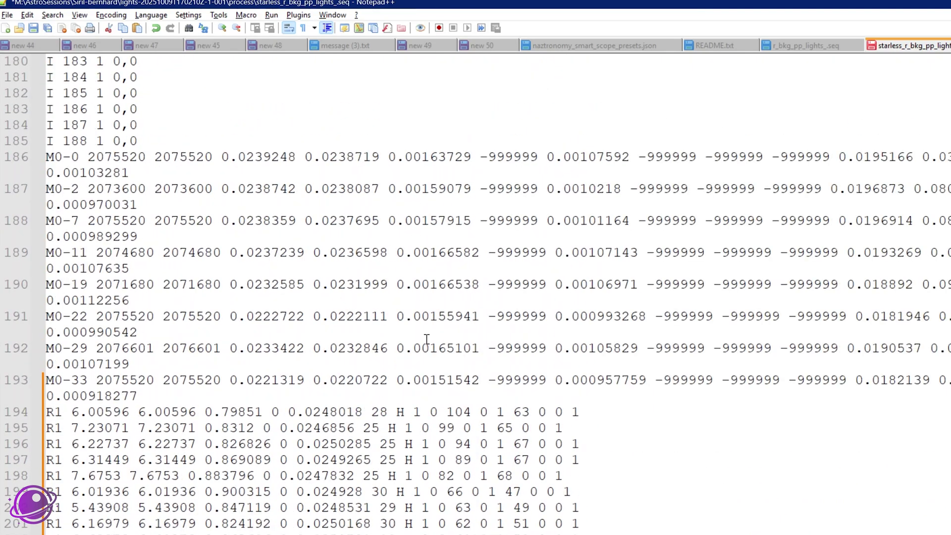
pyautogui.click(531, 347)
pyautogui.hotkey('ctrl', 's')
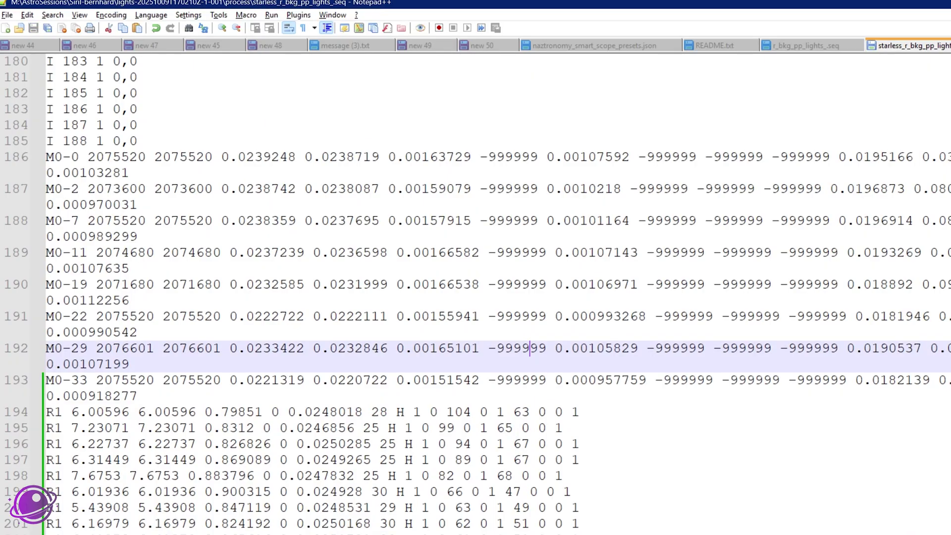
# - Switch to Siril and examine the starless sequence's X, Y and FWHM columns in the Frame List
pyautogui.hotkey('alt', 'Tab')
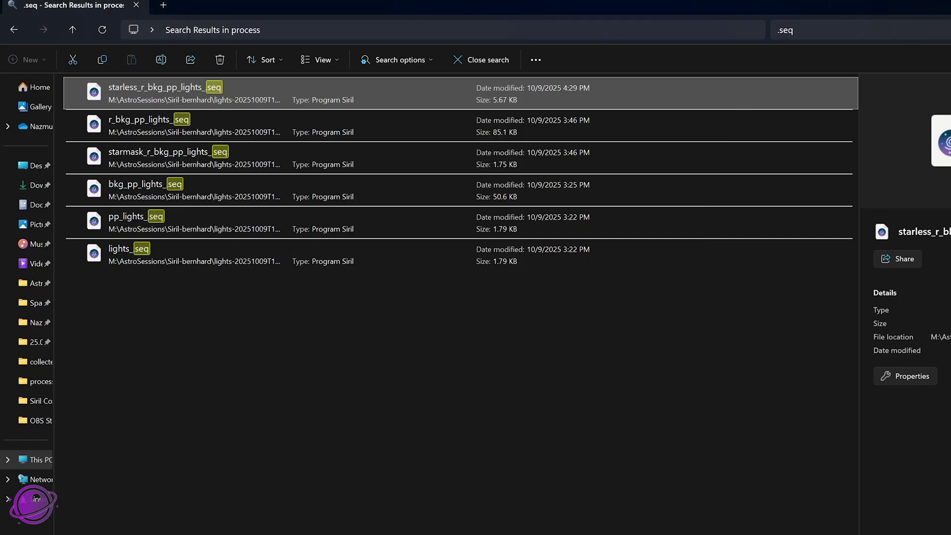
pyautogui.hotkey('alt', 'Tab')
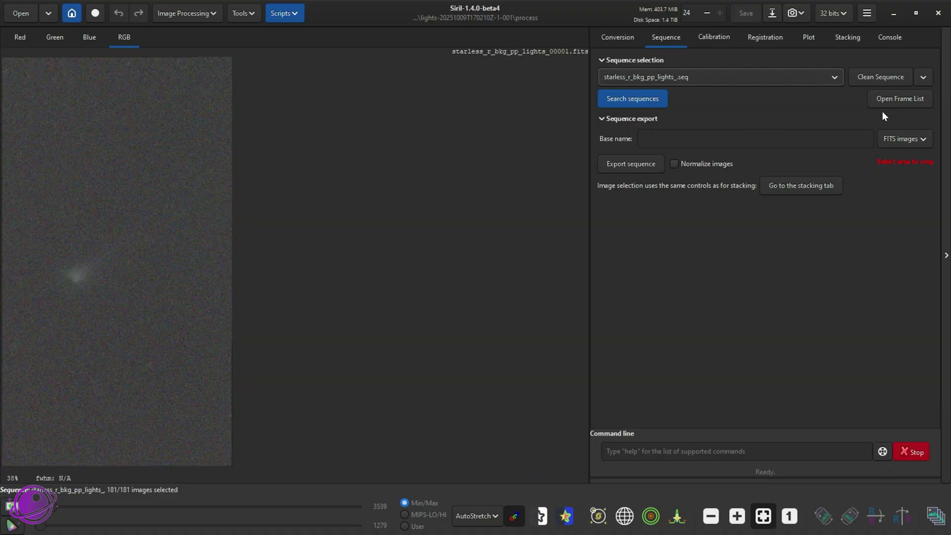
pyautogui.click(920, 104)
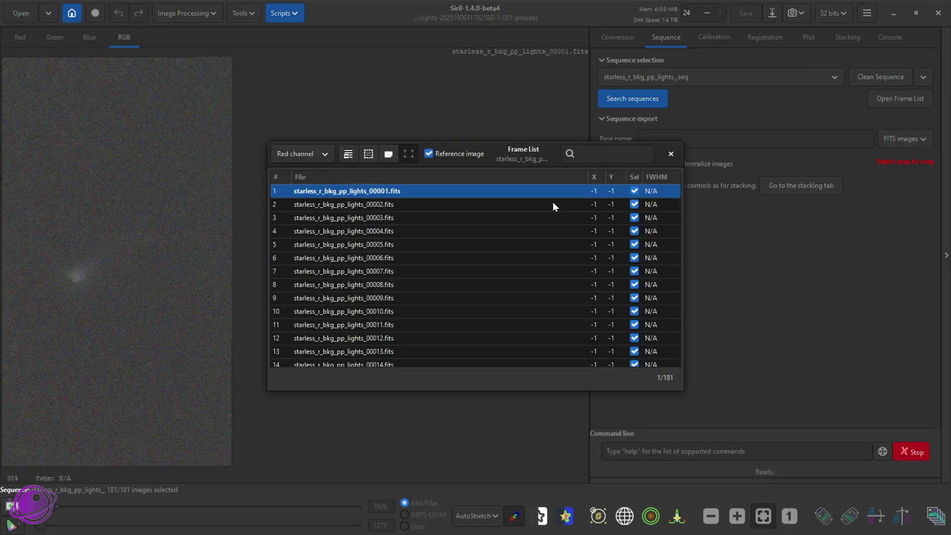
pyautogui.scroll(-15, 604, 186)
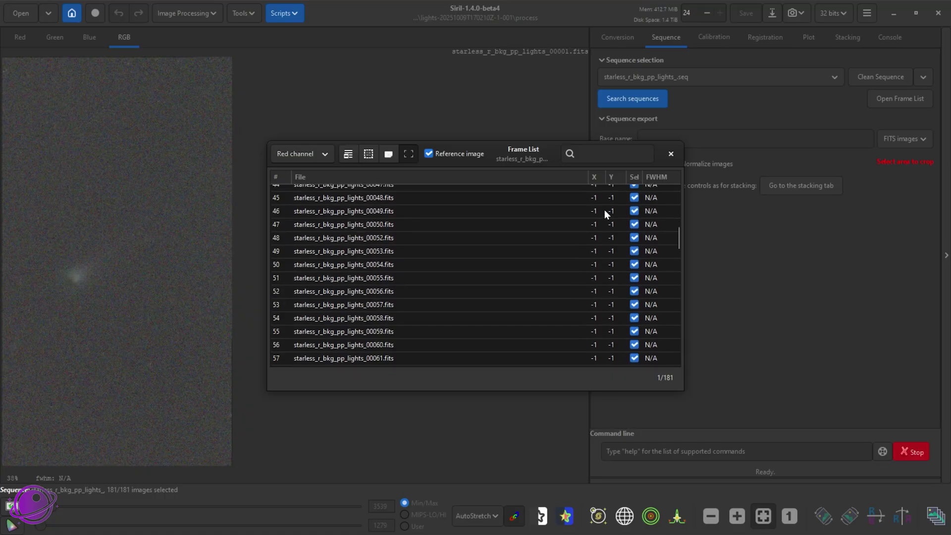
pyautogui.click(670, 154)
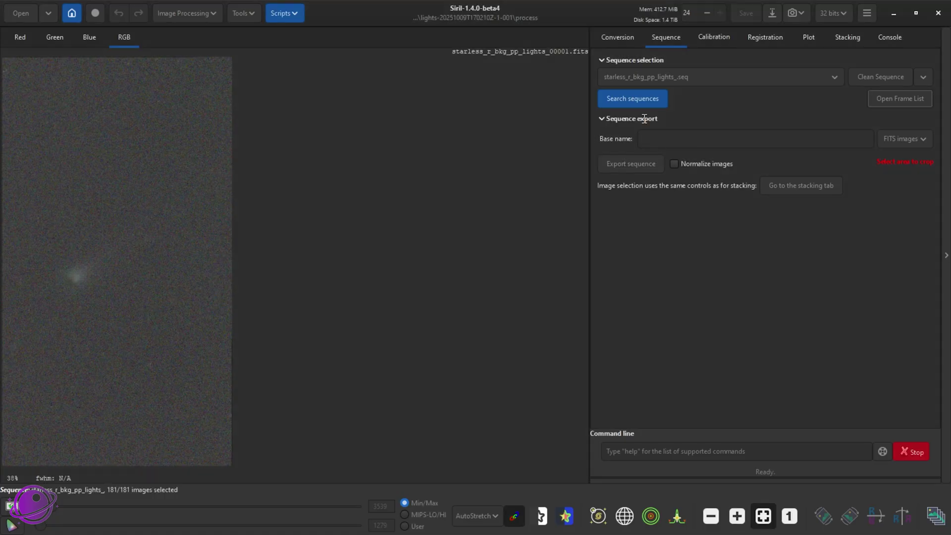
# - Refresh the available sequences, reload starless_r_bkg_pp_lights_.seq and check its registration data in the Frame List
pyautogui.click(633, 94)
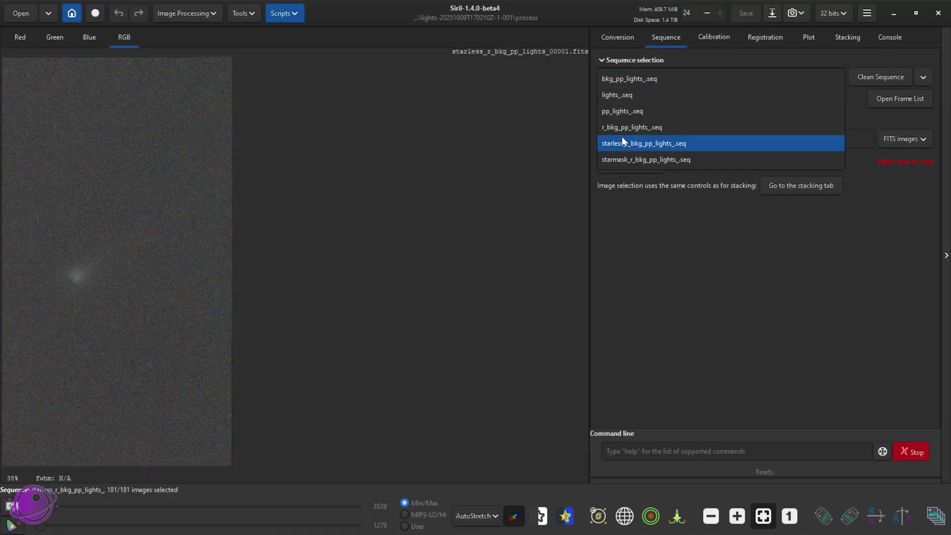
pyautogui.click(623, 143)
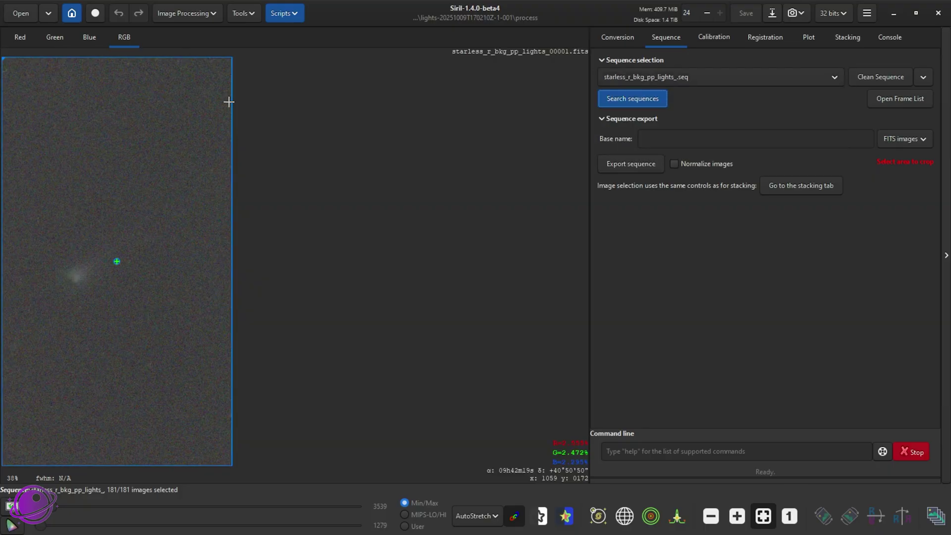
pyautogui.click(898, 102)
pyautogui.scroll(-10, 590, 206)
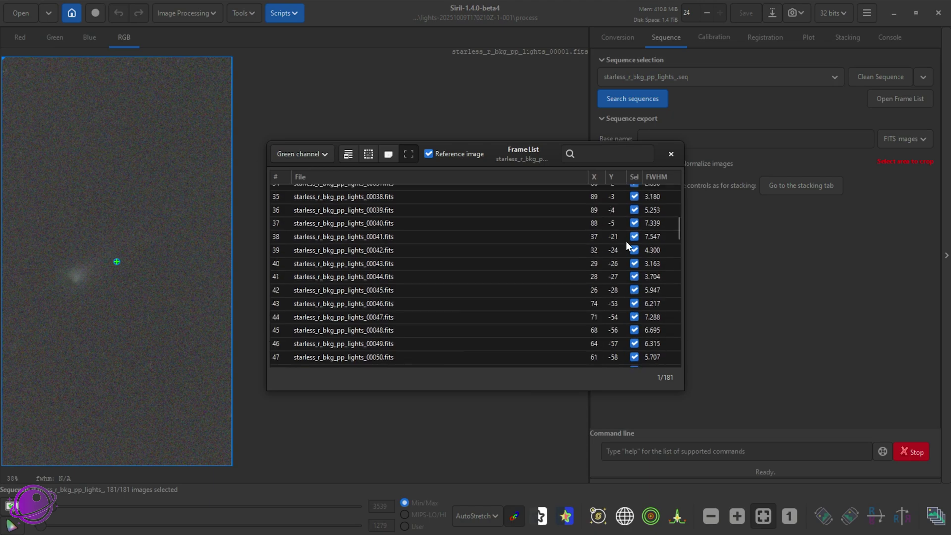
pyautogui.moveTo(678, 227); pyautogui.dragTo(676, 182)
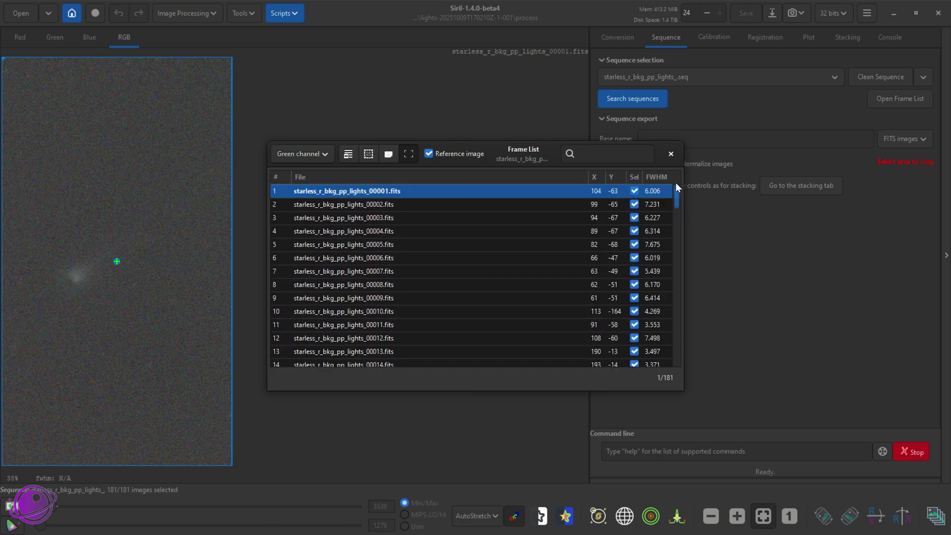
pyautogui.click(670, 154)
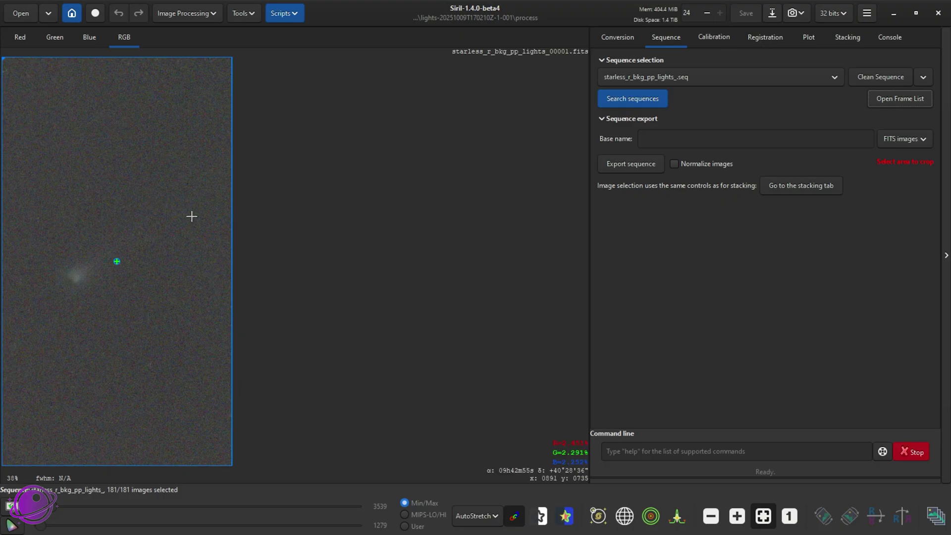
# - Examine several frames of the starless sequence in the Frame List to compare their registration offsets and the comet's position
pyautogui.click(933, 516)
pyautogui.scroll(-5, 453, 316)
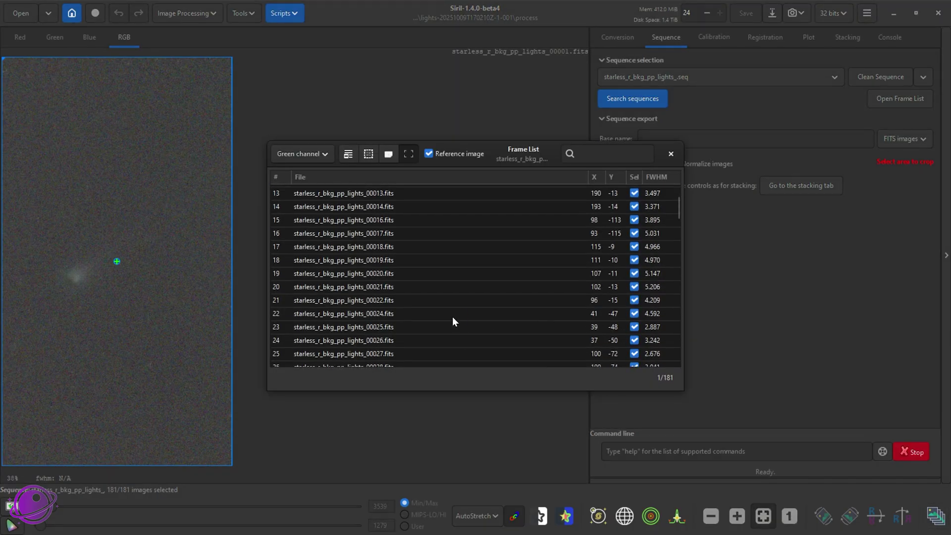
pyautogui.click(453, 317)
pyautogui.scroll(-5, 453, 316)
pyautogui.click(445, 333)
pyautogui.scroll(-5, 441, 317)
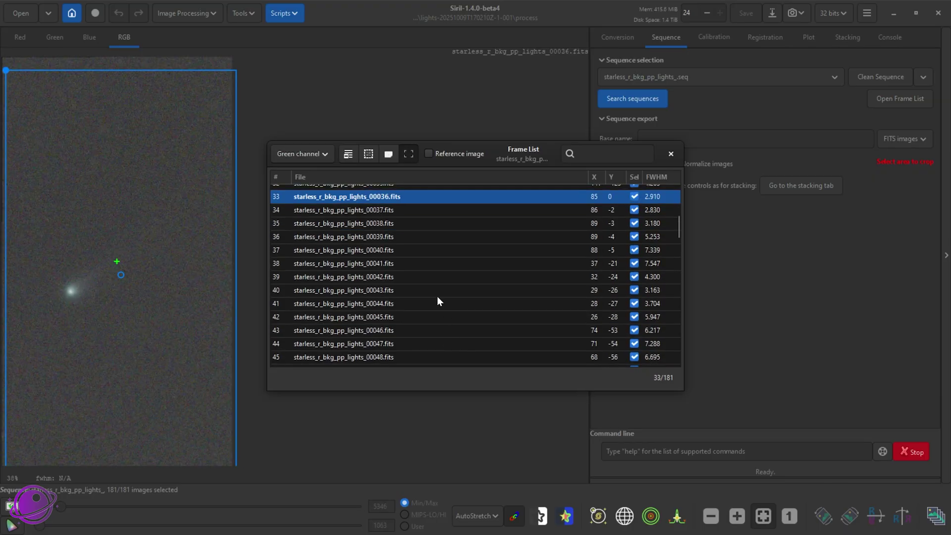
pyautogui.click(423, 273)
pyautogui.click(442, 335)
pyautogui.scroll(-4, 468, 319)
pyautogui.click(671, 154)
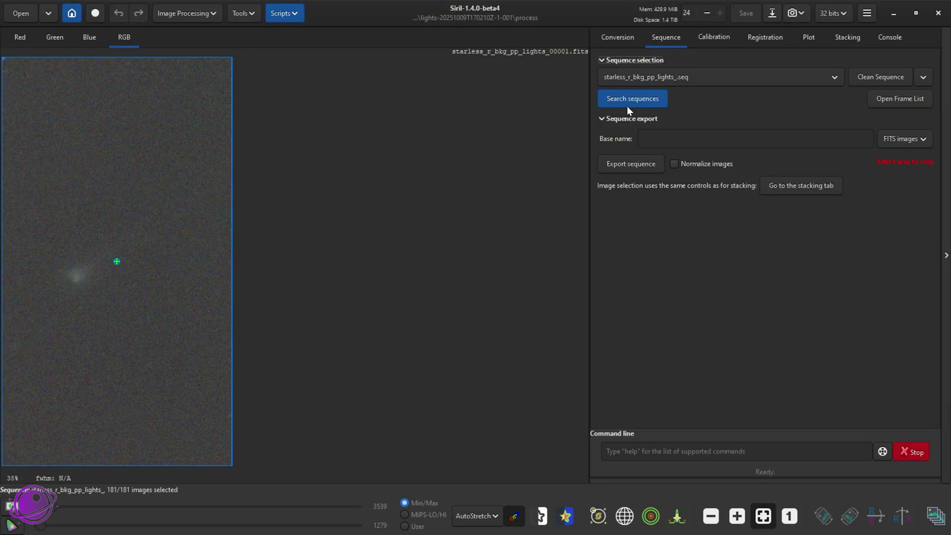
# - Register the starless sequence using Apply Existing Registration with the framing method set to current, after estimating the output size
pyautogui.click(757, 40)
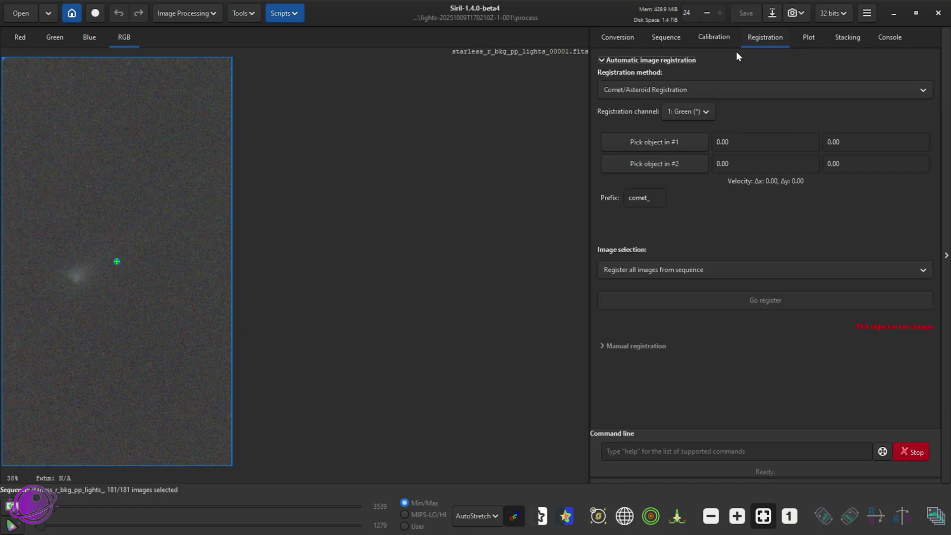
pyautogui.click(663, 90)
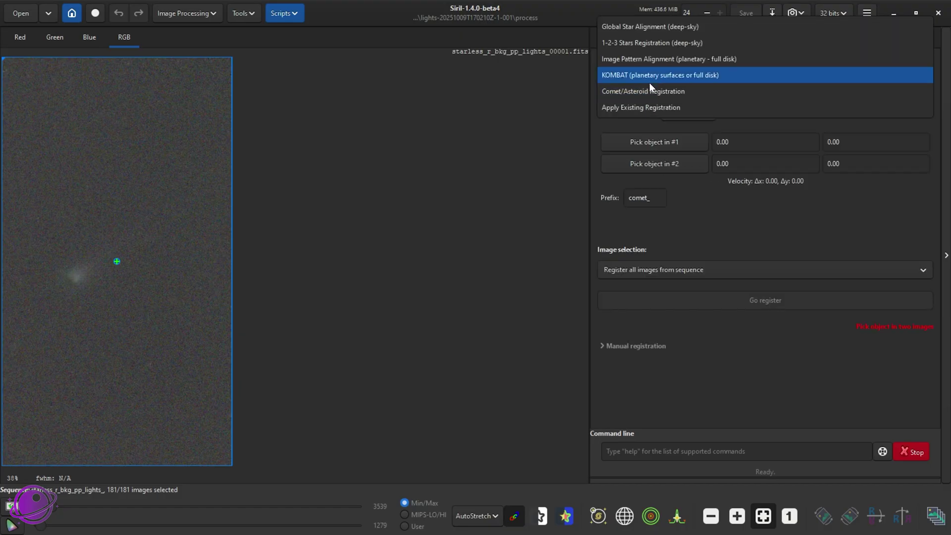
pyautogui.click(630, 107)
pyautogui.click(664, 224)
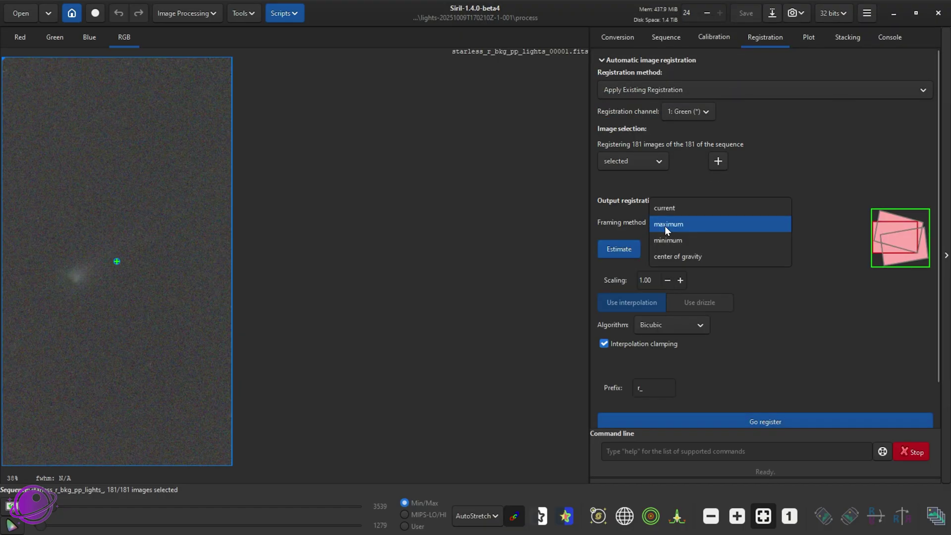
pyautogui.click(661, 211)
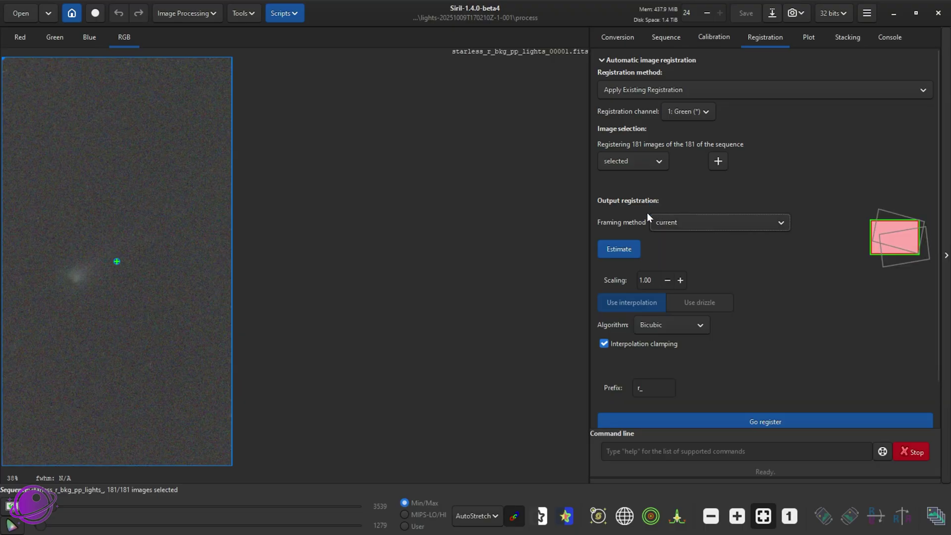
pyautogui.click(626, 248)
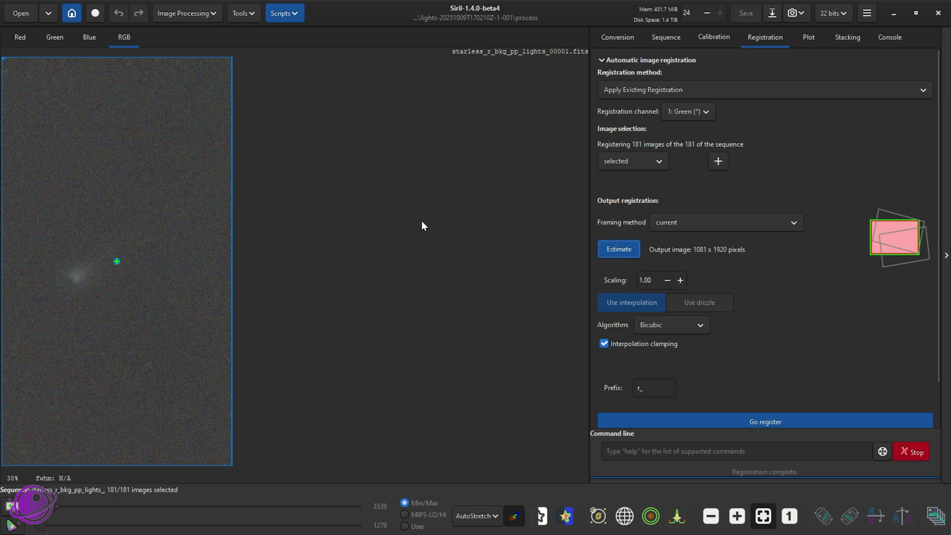
pyautogui.click(736, 420)
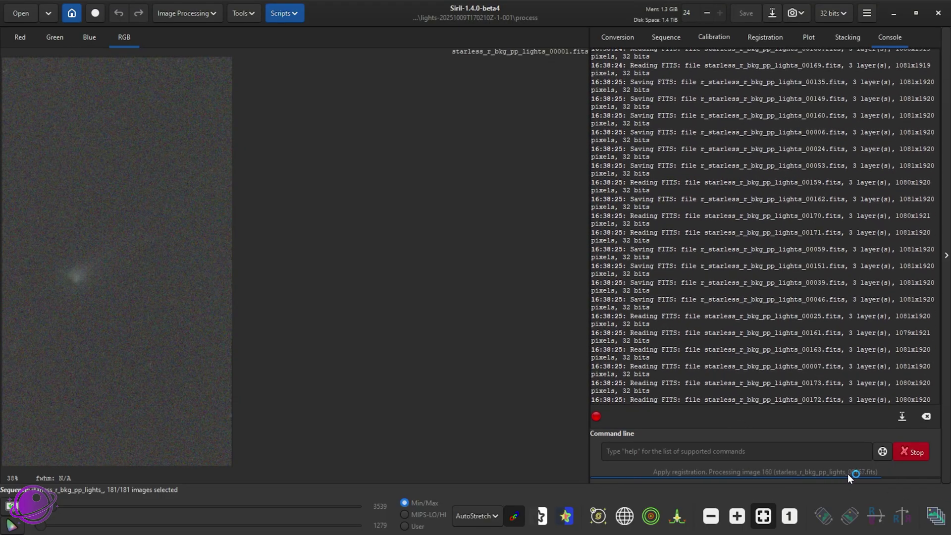
# - Examine frames throughout the r_starless_r_bkg_pp_lights_ sequence, checking their X/Y shifts and the comet's movement between frames
pyautogui.click(668, 38)
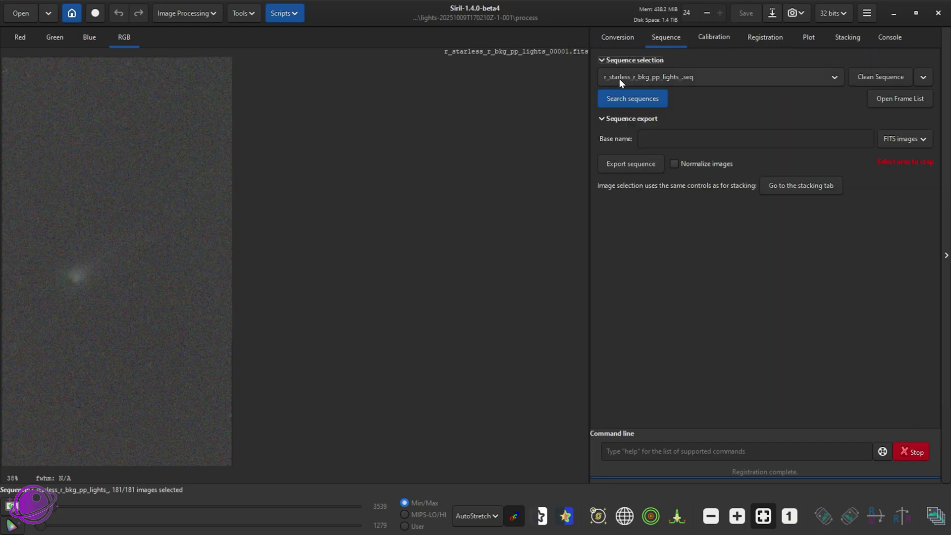
pyautogui.click(896, 100)
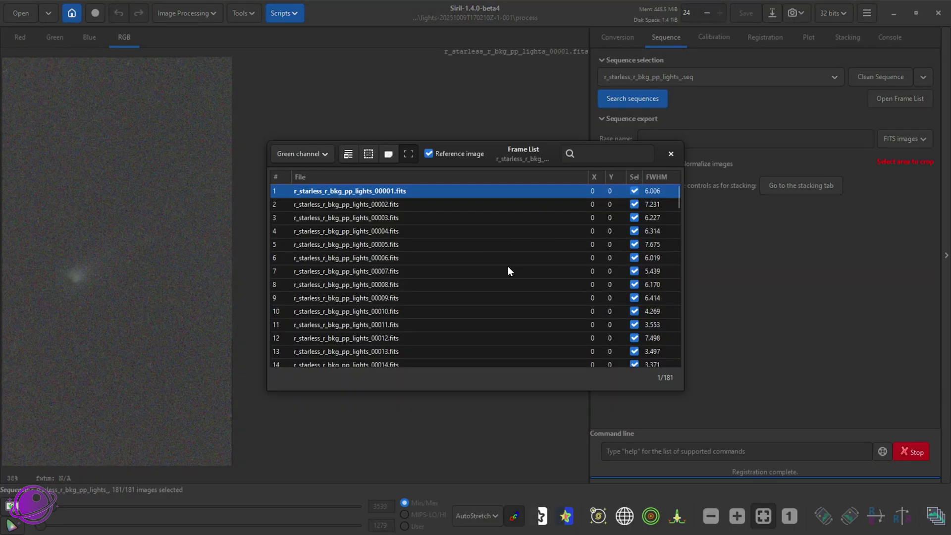
pyautogui.click(504, 263)
pyautogui.click(471, 313)
pyautogui.scroll(-5, 471, 318)
pyautogui.click(470, 328)
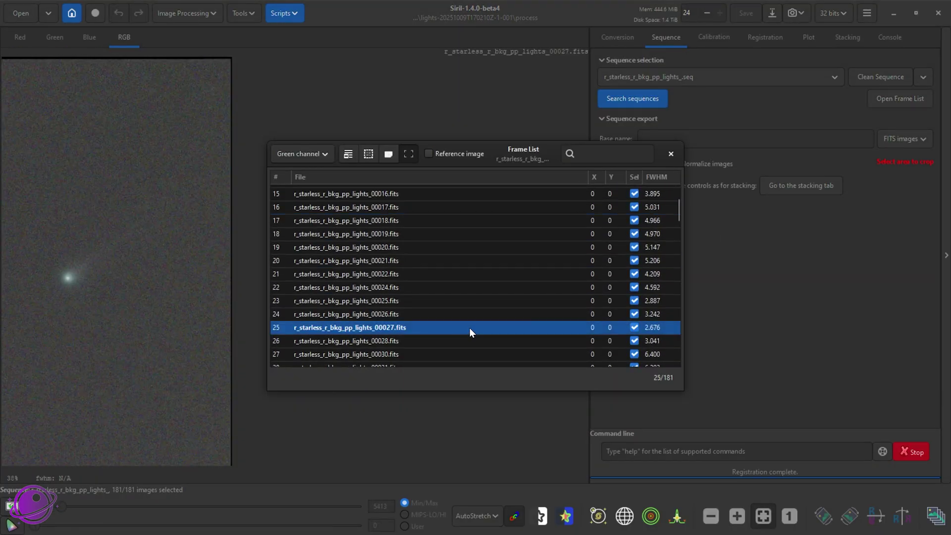
pyautogui.scroll(-3, 470, 328)
pyautogui.click(390, 342)
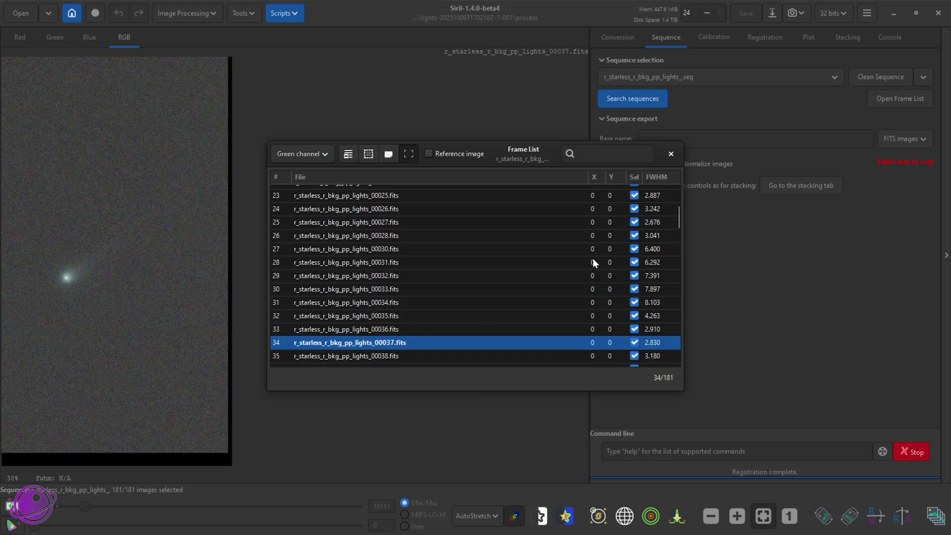
pyautogui.scroll(-5, 480, 337)
pyautogui.click(480, 343)
pyautogui.click(451, 278)
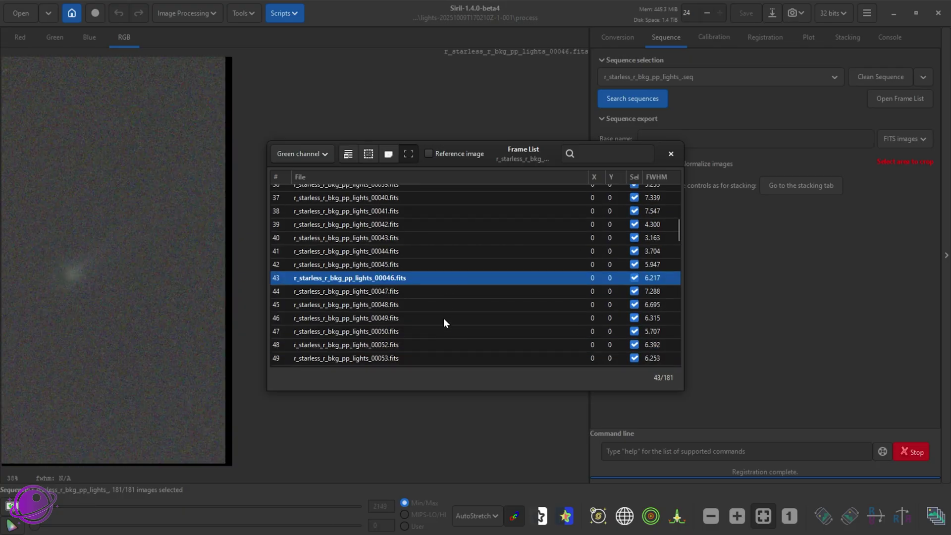
pyautogui.scroll(-4, 446, 322)
pyautogui.click(446, 334)
pyautogui.scroll(-3, 446, 333)
pyautogui.click(439, 347)
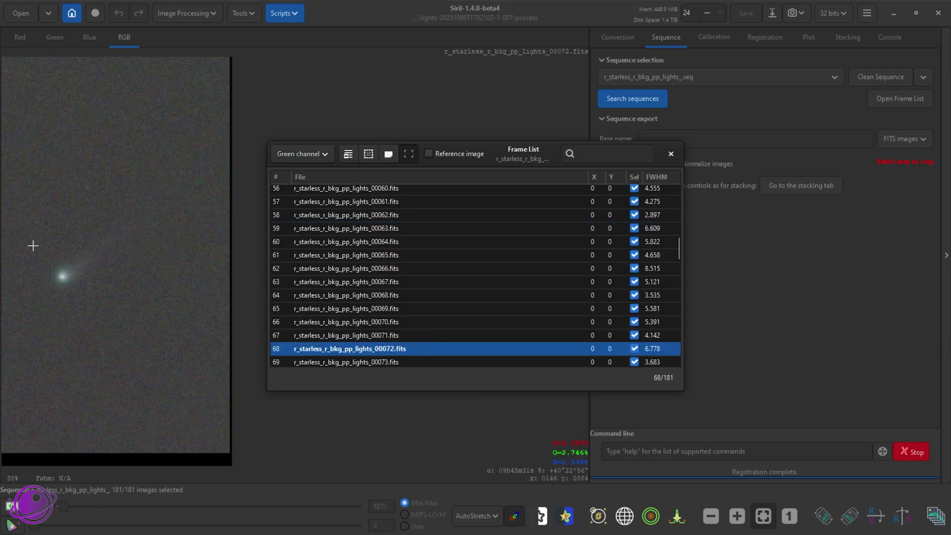
pyautogui.scroll(-6, 367, 352)
pyautogui.click(367, 353)
pyautogui.scroll(-4, 368, 353)
pyautogui.click(371, 353)
pyautogui.scroll(-3, 393, 360)
pyautogui.click(380, 355)
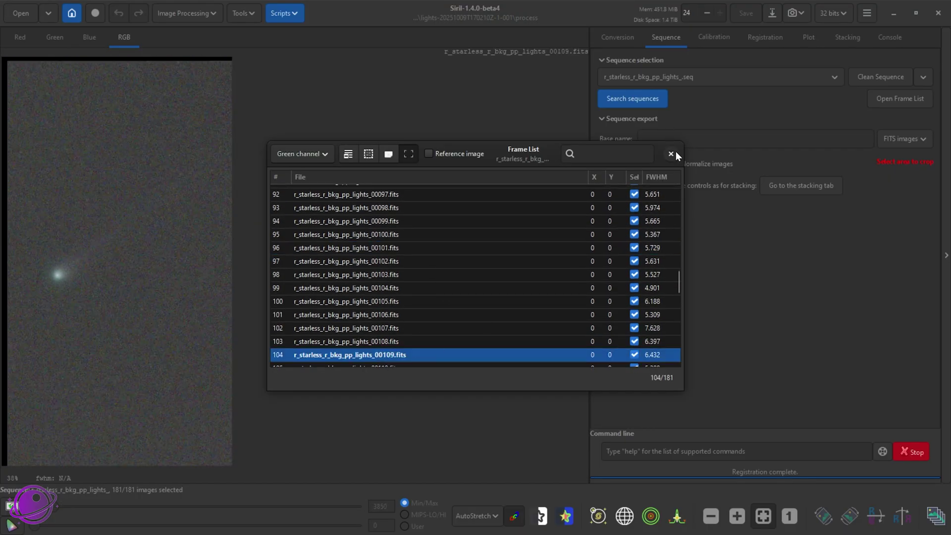
pyautogui.click(671, 154)
# - Set the registration method to Comet/Asteroid Registration for the registered starless sequence
pyautogui.click(754, 37)
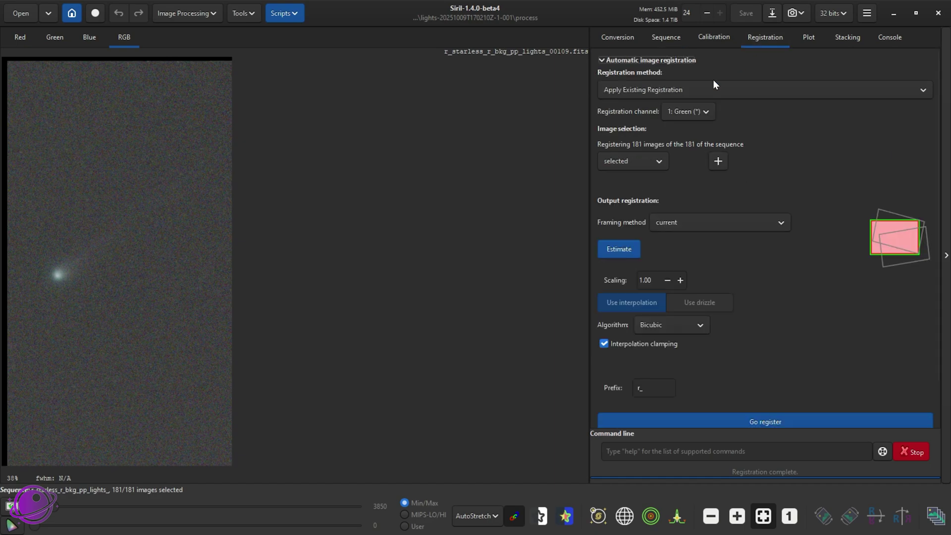
pyautogui.click(688, 89)
pyautogui.click(665, 78)
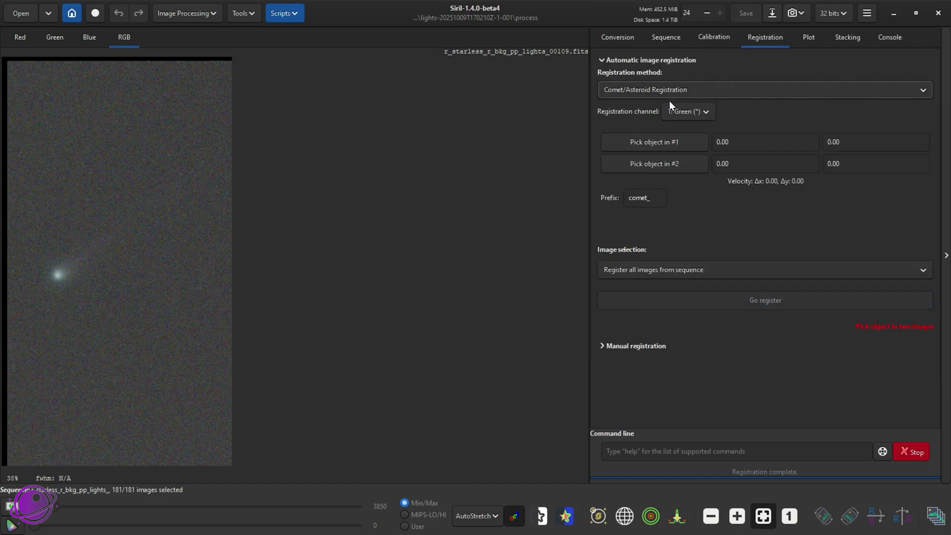
# - Load the first frame, draw a selection about 68 × 61 px around the comet's core and pick it as object #1
pyautogui.click(935, 516)
pyautogui.scroll(-15, 446, 222)
pyautogui.scroll(15, 411, 230)
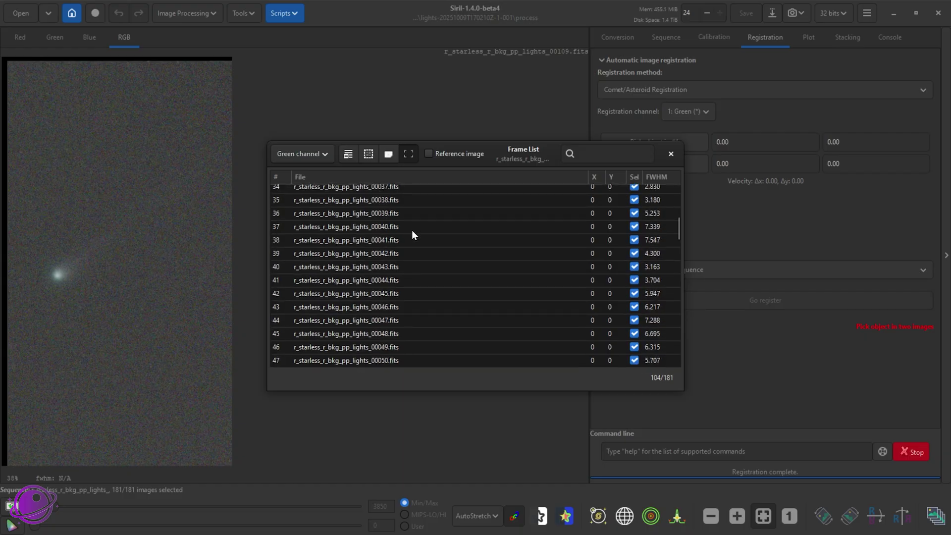
pyautogui.click(325, 188)
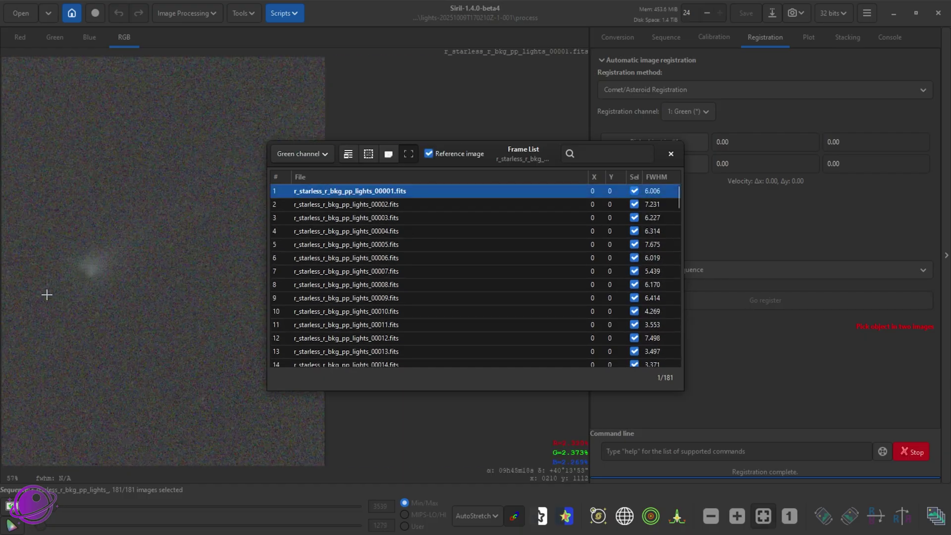
pyautogui.moveTo(516, 147); pyautogui.dragTo(571, 144)
pyautogui.moveTo(208, 223); pyautogui.dragTo(241, 251)
pyautogui.moveTo(582, 152); pyautogui.dragTo(678, 229)
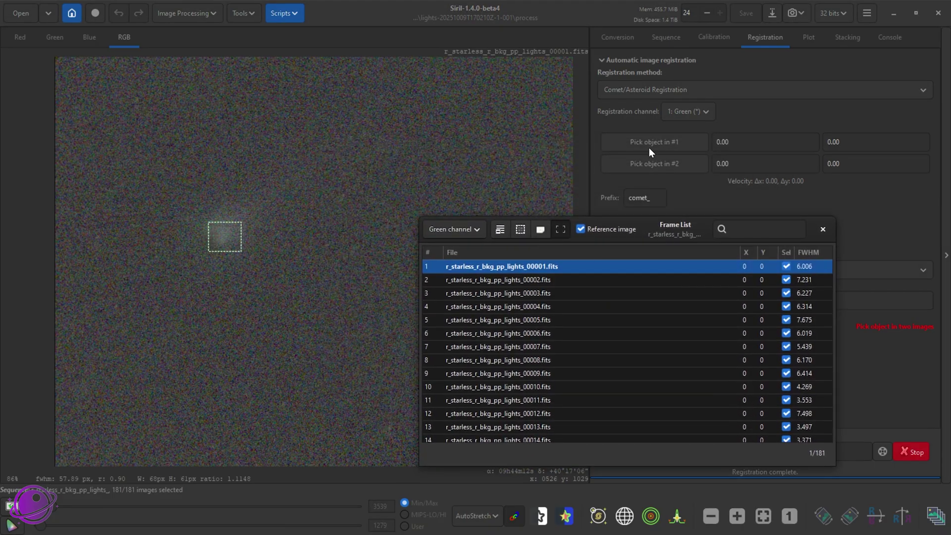
pyautogui.click(648, 147)
# - Load the last frame, r_starless_r_bkg_pp_lights_00188.fits, move the selection onto the comet's core and pick it as object #2
pyautogui.scroll(-5, 575, 368)
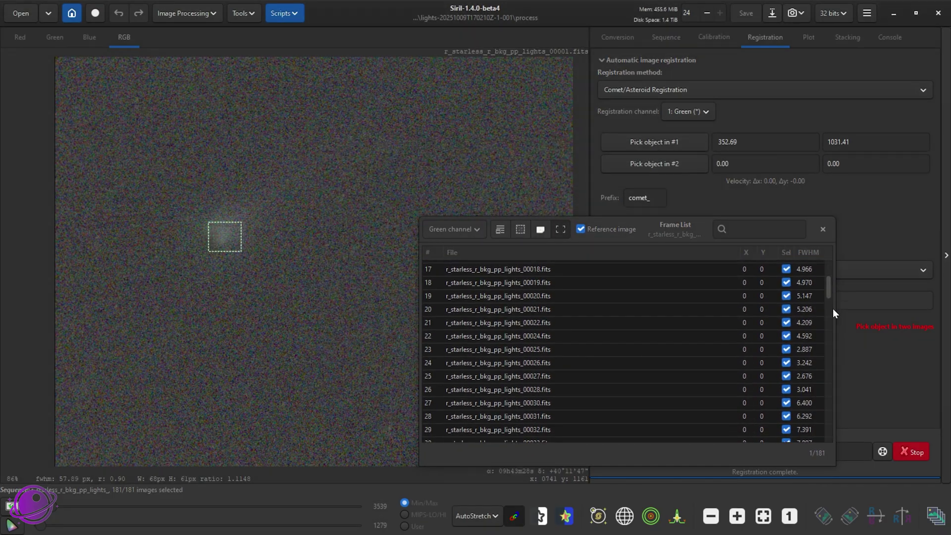
pyautogui.moveTo(830, 293); pyautogui.dragTo(848, 456)
pyautogui.click(506, 436)
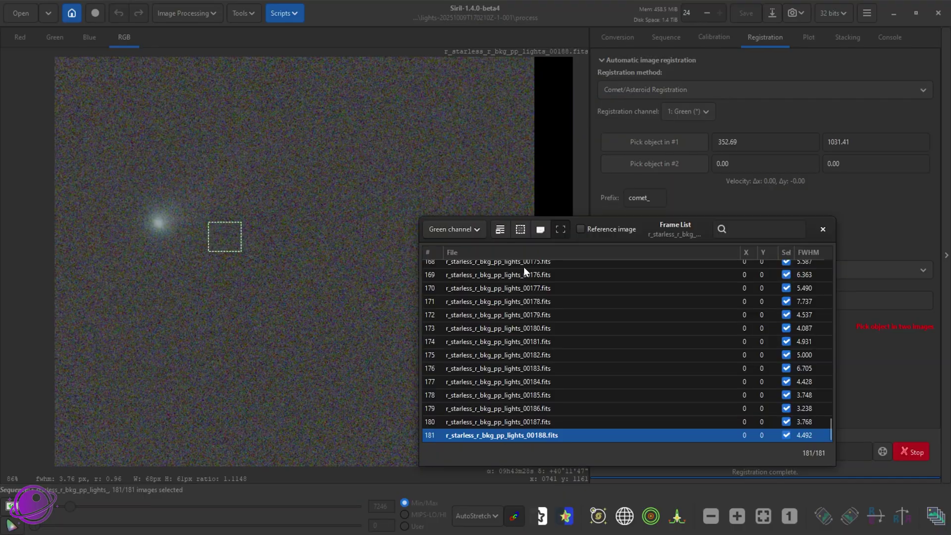
pyautogui.moveTo(226, 241); pyautogui.dragTo(159, 224)
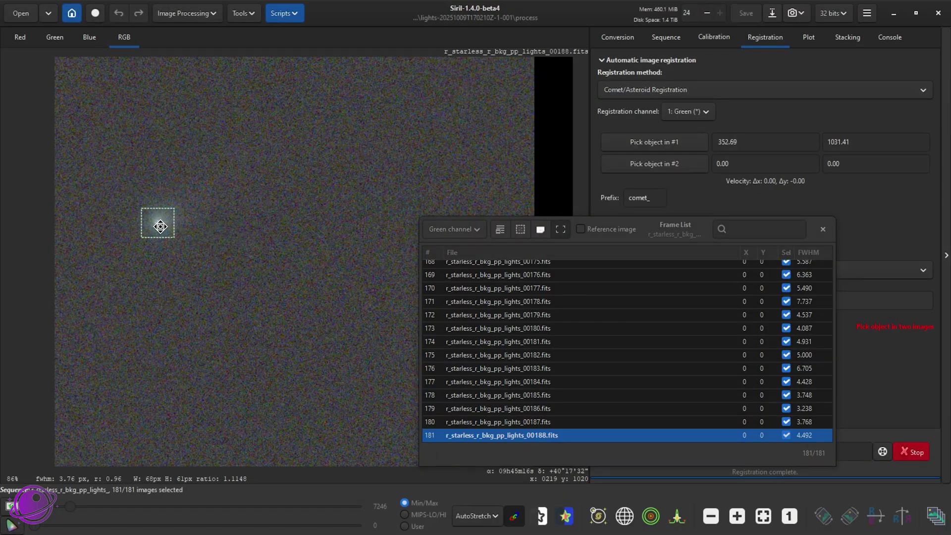
pyautogui.click(672, 165)
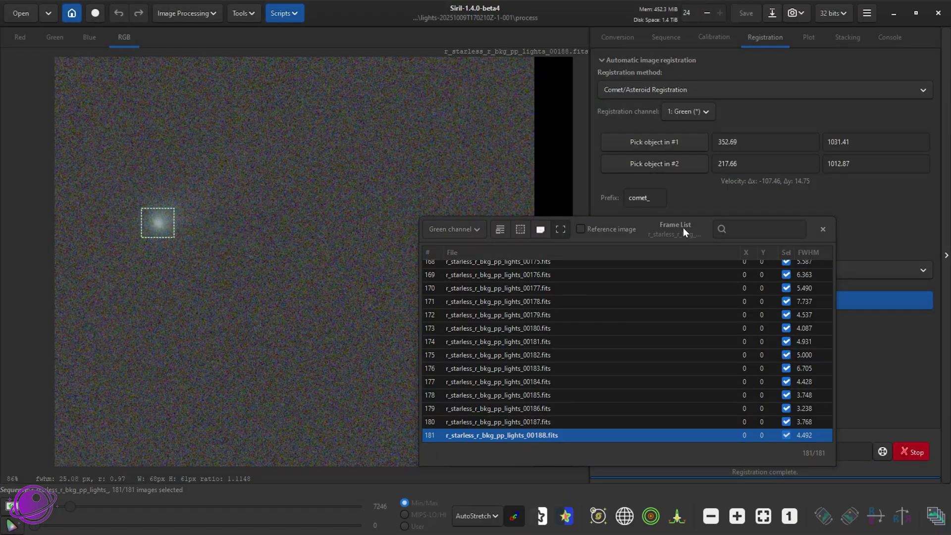
# - Close the Frame List and run the comet registration on all images of the sequence with the comet_ prefix
pyautogui.moveTo(683, 228); pyautogui.dragTo(649, 121)
pyautogui.click(789, 123)
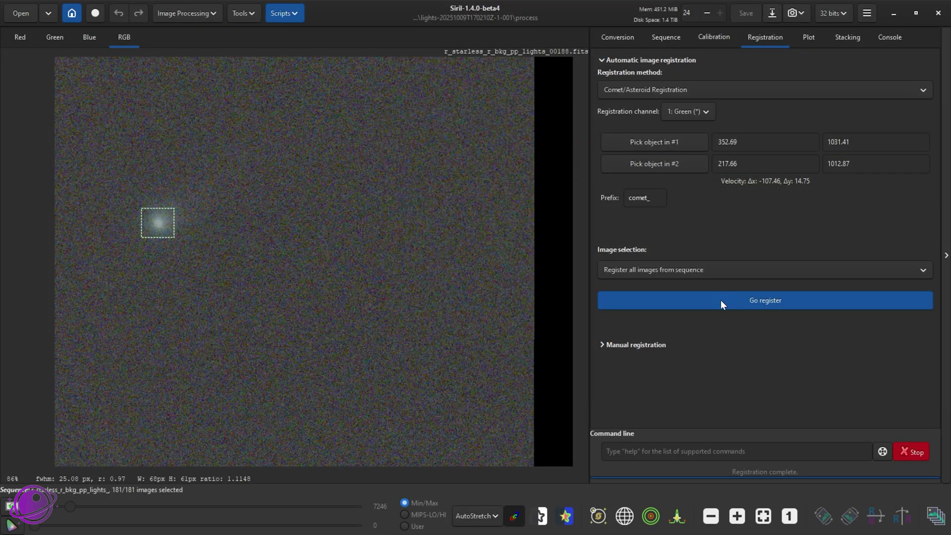
pyautogui.click(763, 300)
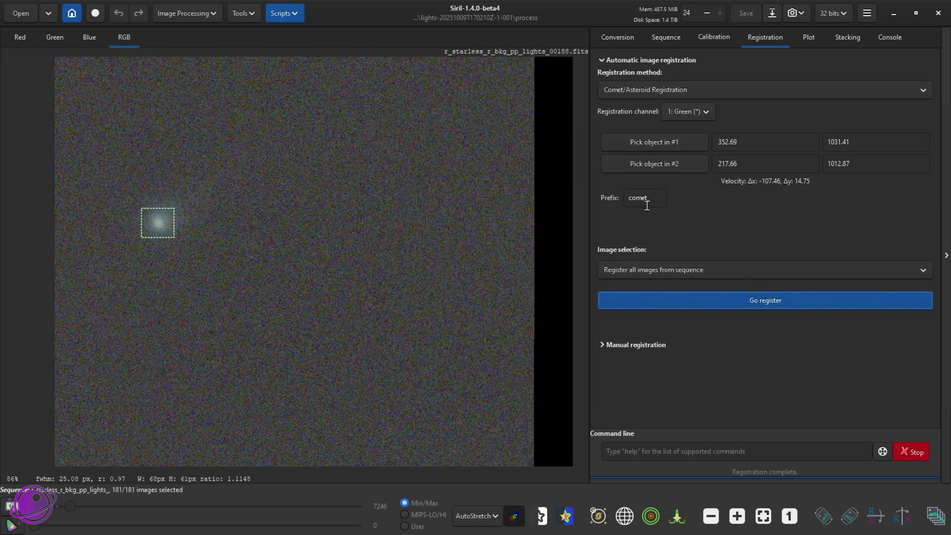
pyautogui.click(729, 300)
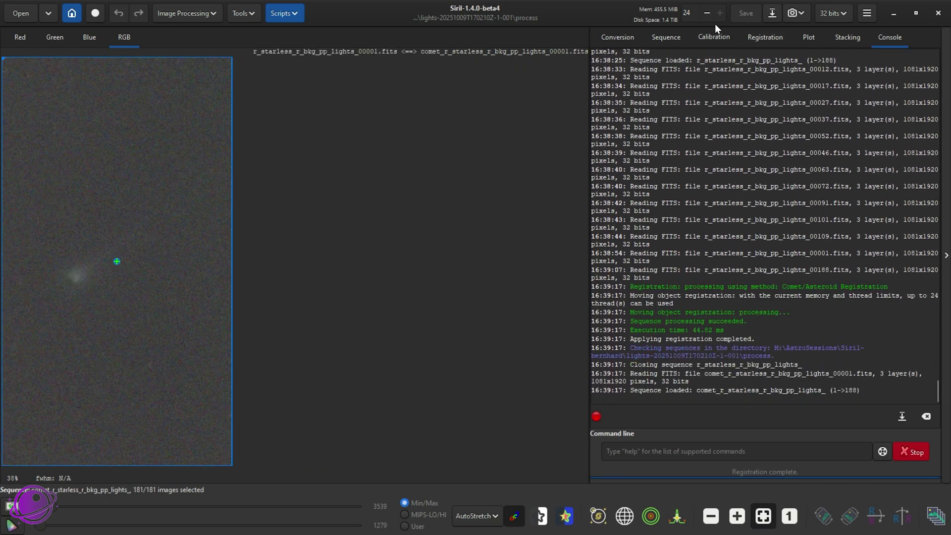
# - Stack the comet-registered sequence by average with rejection, Winsorized Sigma Clipping at 5.000 low and high and maximized framing, and inspect the stacked comet
pyautogui.click(669, 36)
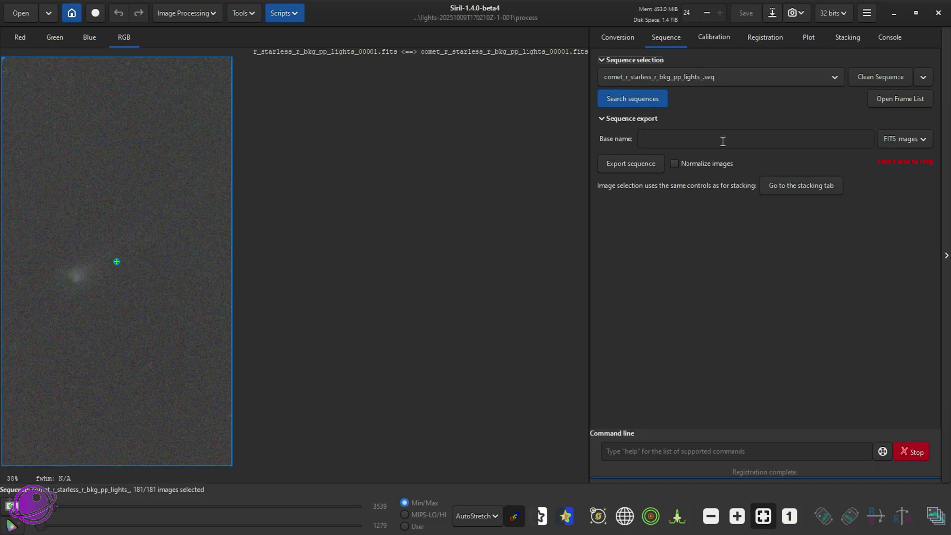
pyautogui.click(856, 39)
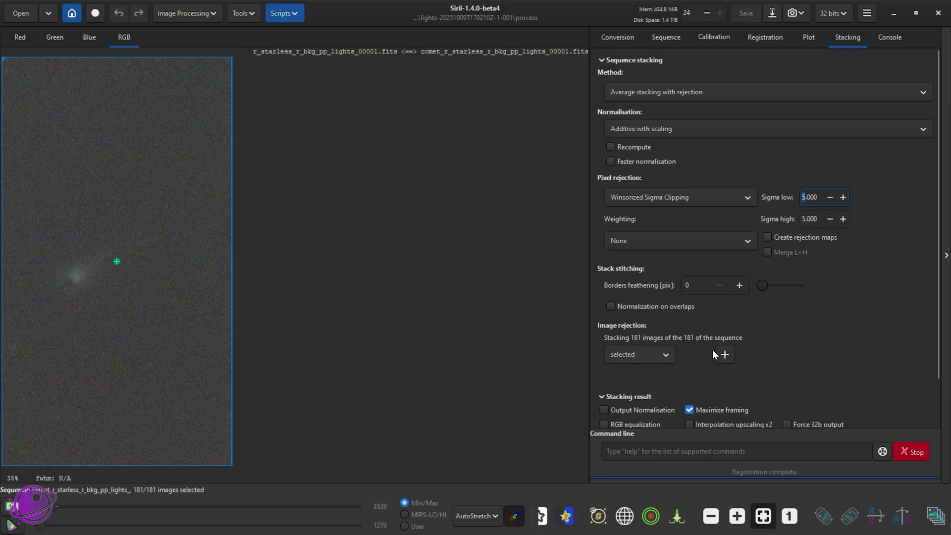
pyautogui.scroll(-2, 775, 347)
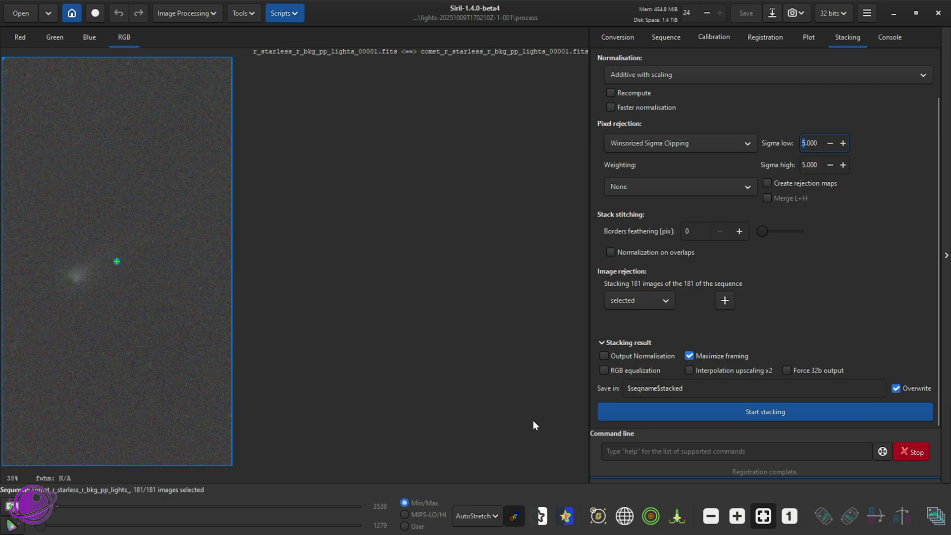
pyautogui.click(761, 414)
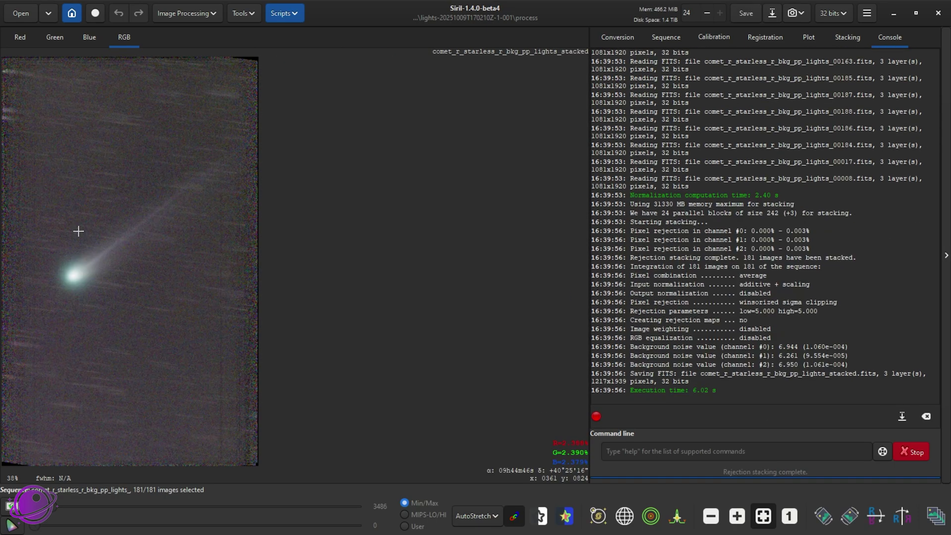
pyautogui.scroll(3, 104, 286)
pyautogui.scroll(-4, 110, 288)
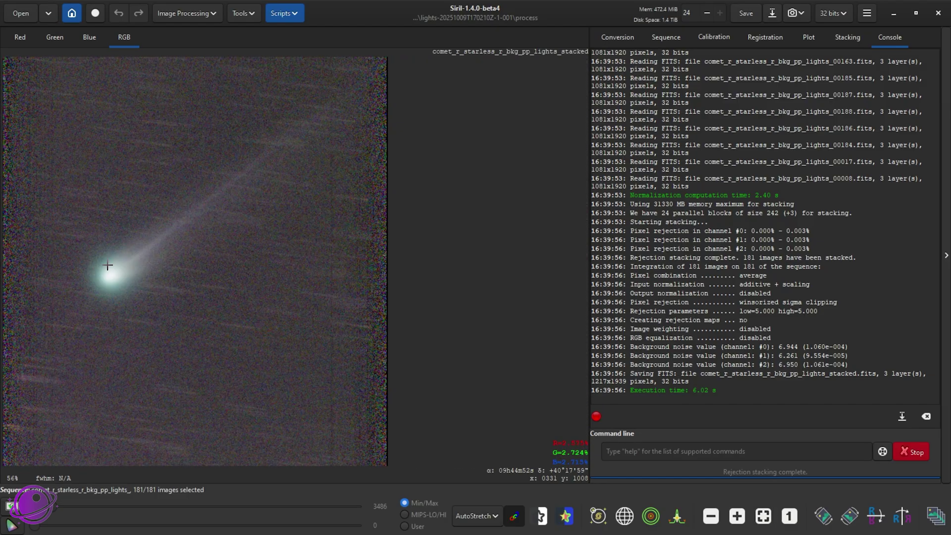
pyautogui.scroll(1, 142, 229)
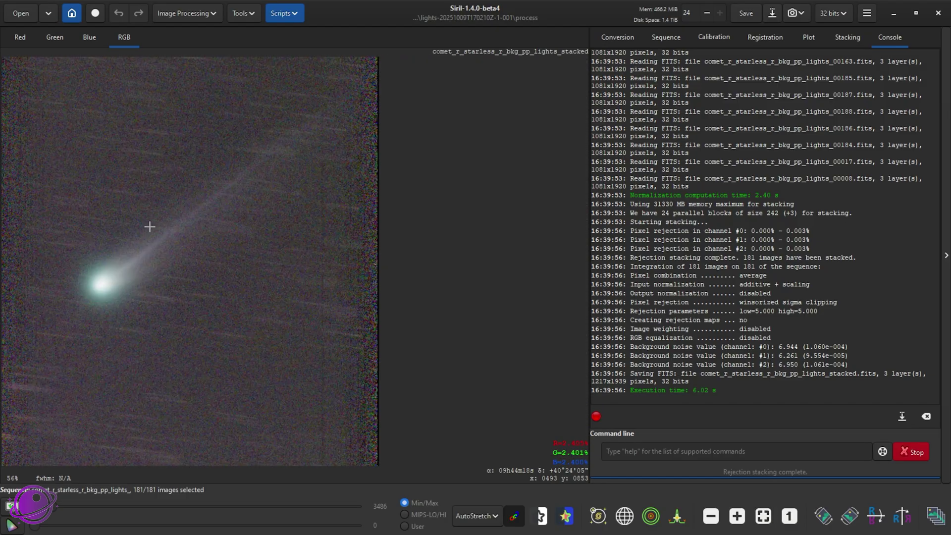
pyautogui.scroll(-1, 182, 228)
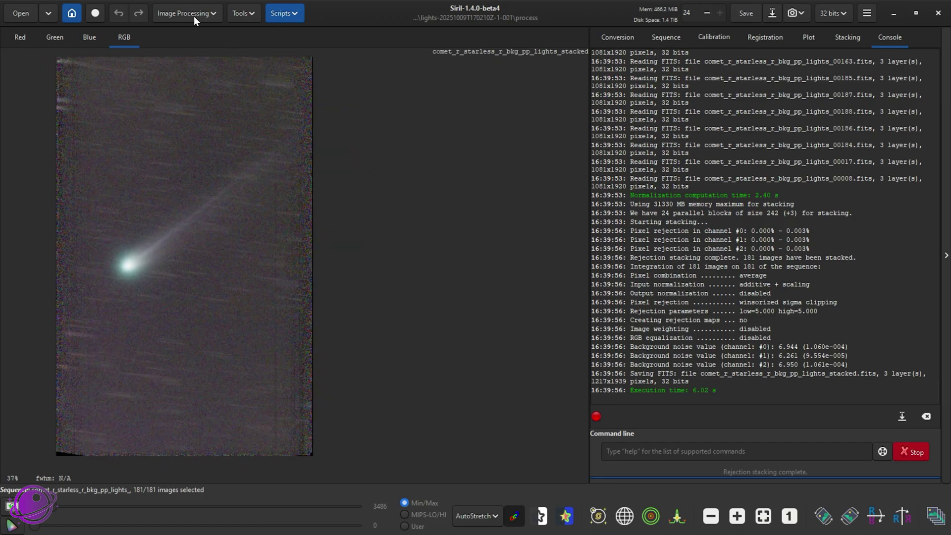
# - Load the starmask_r_bkg_pp_lights_.seq sequence and display it in Linear mode
pyautogui.click(652, 72)
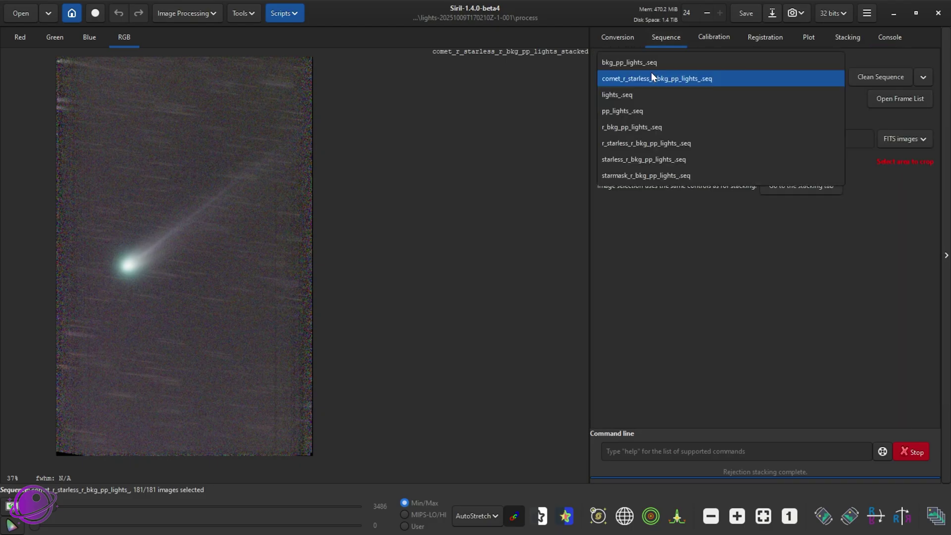
pyautogui.click(633, 179)
pyautogui.click(478, 523)
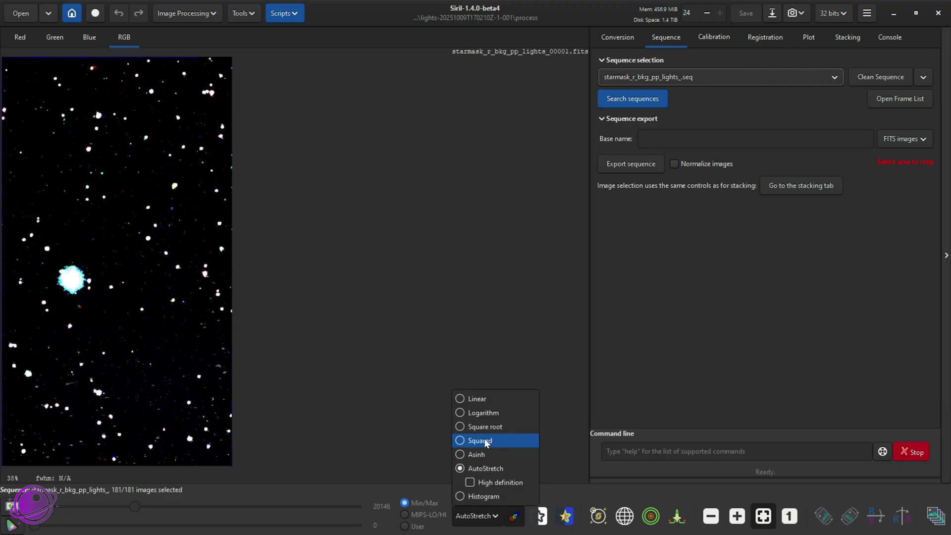
pyautogui.click(479, 397)
# - Register all images of the star mask sequence using Global Star Alignment (deep-sky) with the r_ prefix
pyautogui.click(766, 37)
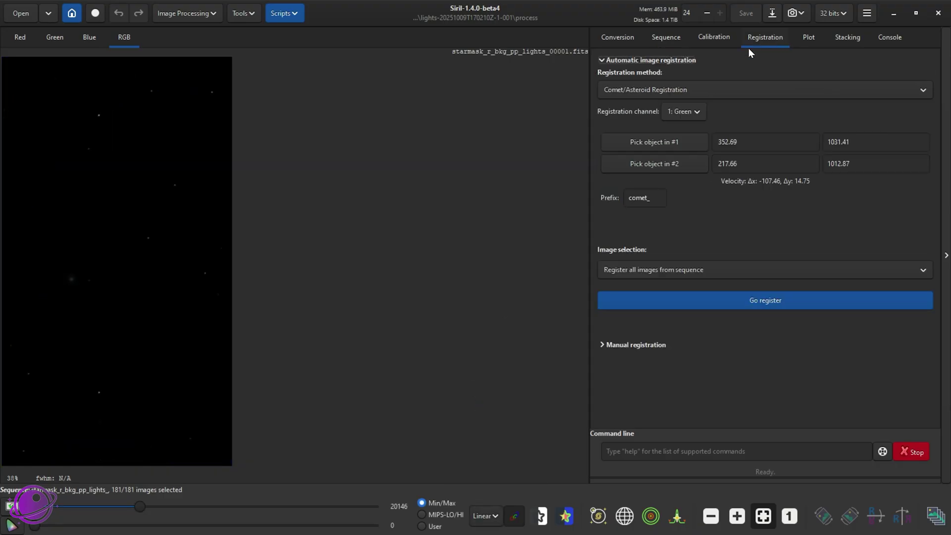
pyautogui.click(689, 89)
pyautogui.click(639, 29)
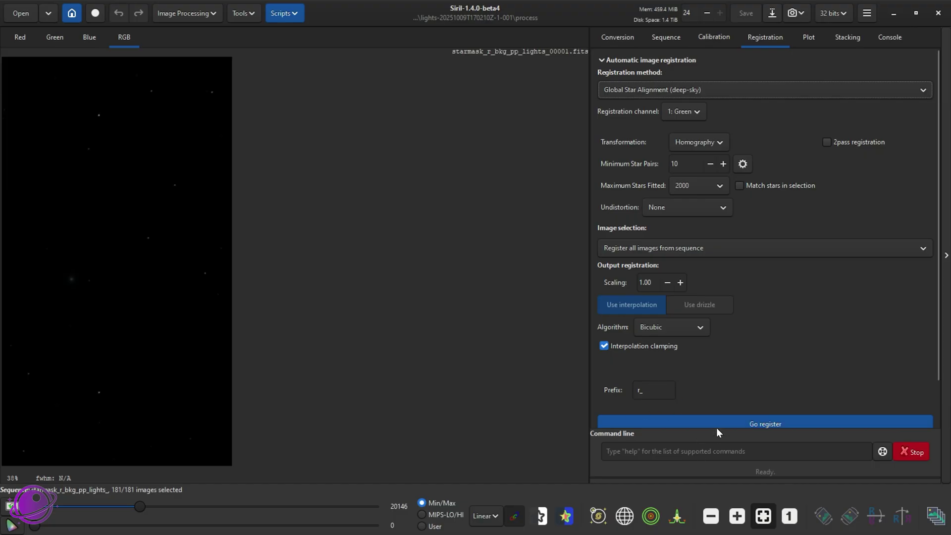
pyautogui.click(741, 421)
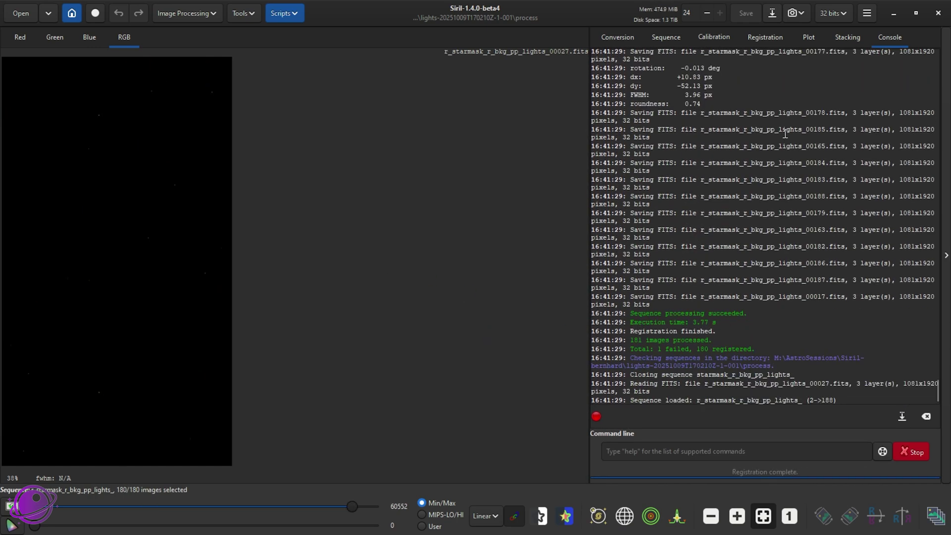
# - Stack the registered star masks by average with rejection, save the result as StarStack, and display it with AutoStretch
pyautogui.click(843, 37)
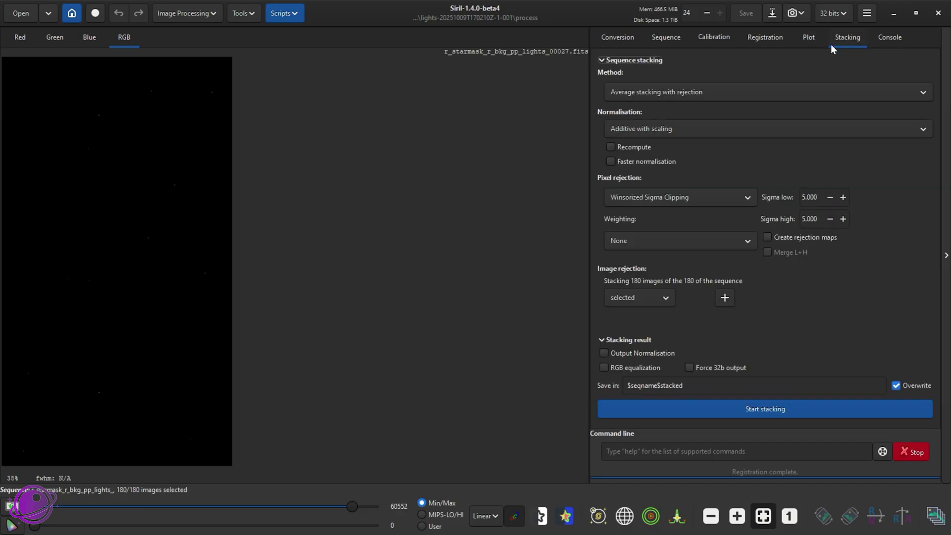
pyautogui.click(806, 198)
pyautogui.doubleClick(671, 379)
pyautogui.tripleClick(672, 379)
pyautogui.click(713, 385)
pyautogui.tripleClick(721, 380)
pyautogui.write('StarStack')
pyautogui.click(747, 408)
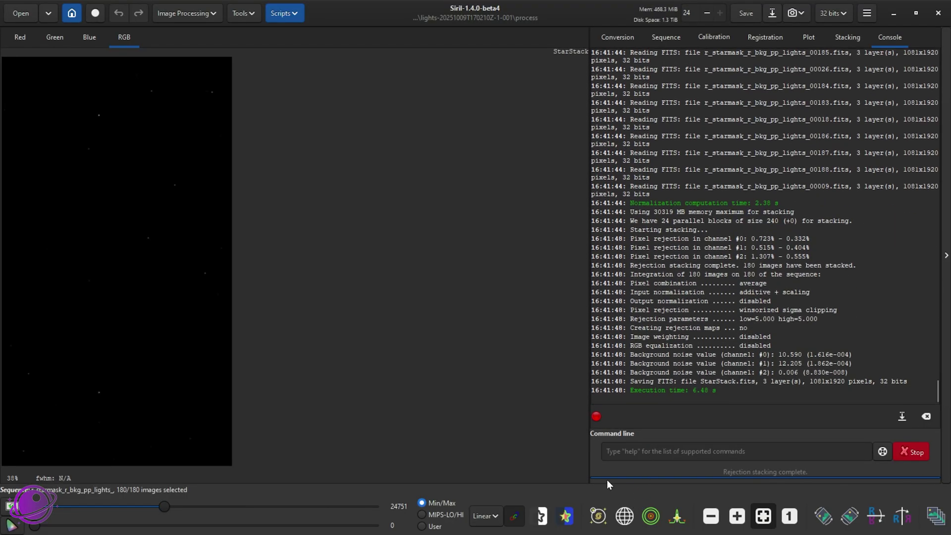
pyautogui.click(485, 515)
pyautogui.click(481, 469)
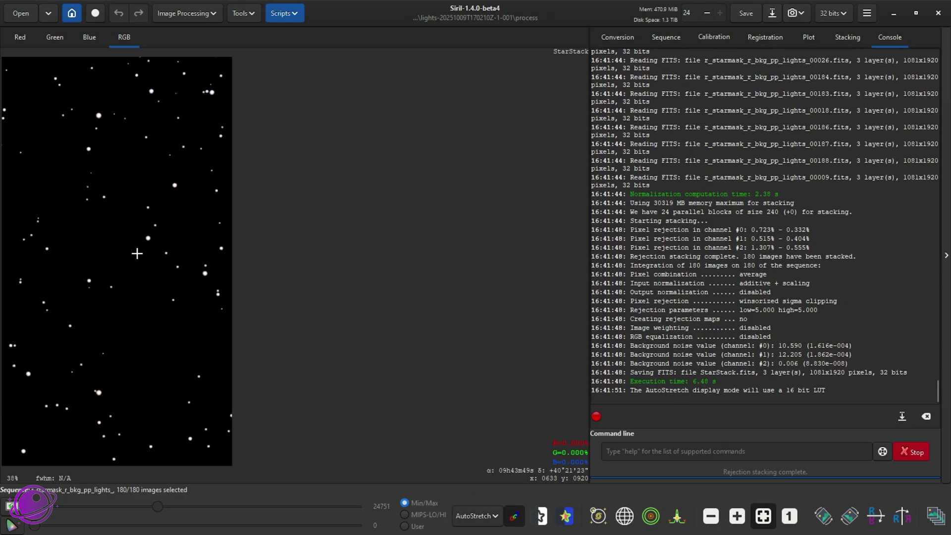
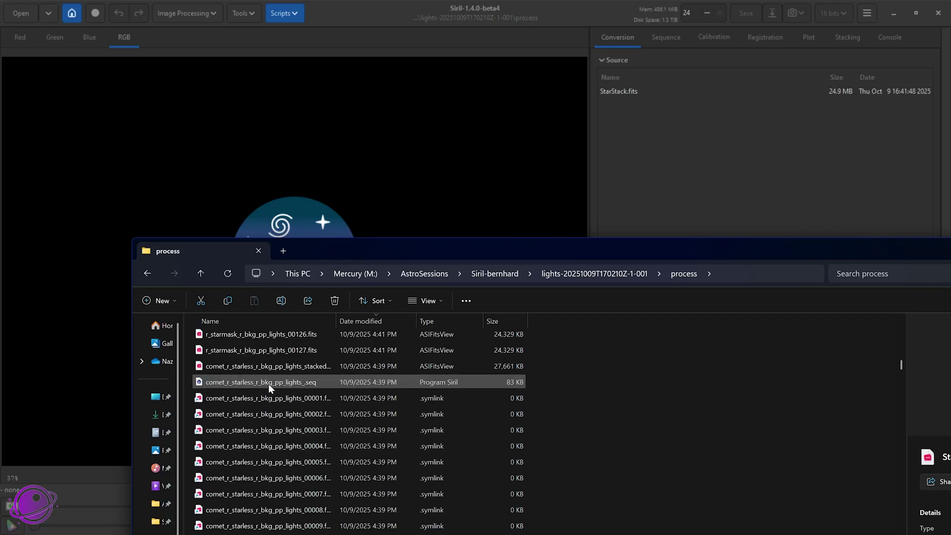
# - Add comet_r_starless_r_bkg_pp_lights_stacked.fits to the conversion list beside StarStack.fits and convert both into a sequence named CometStar
pyautogui.click(269, 366)
pyautogui.moveTo(268, 365); pyautogui.dragTo(766, 159)
pyautogui.moveTo(895, 255); pyautogui.dragTo(701, 242)
pyautogui.click(811, 236)
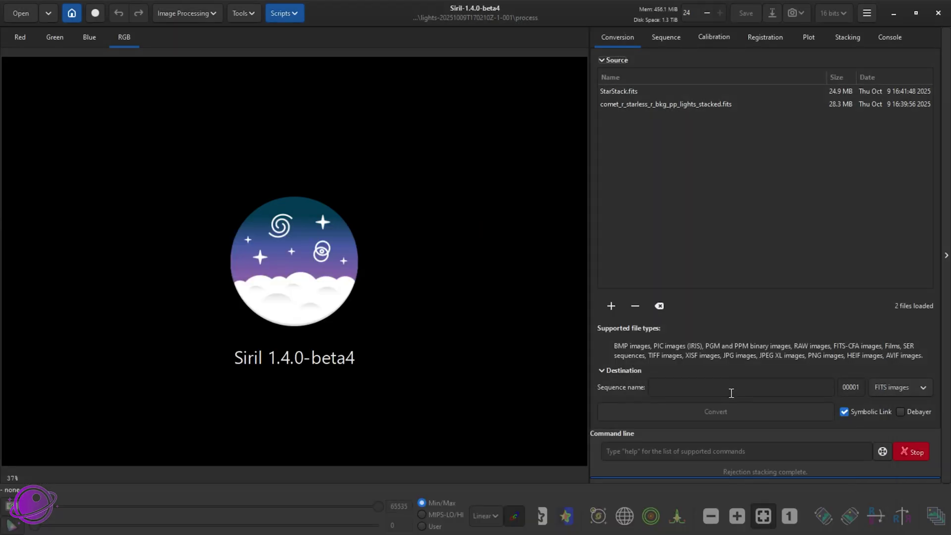
pyautogui.write('Star')
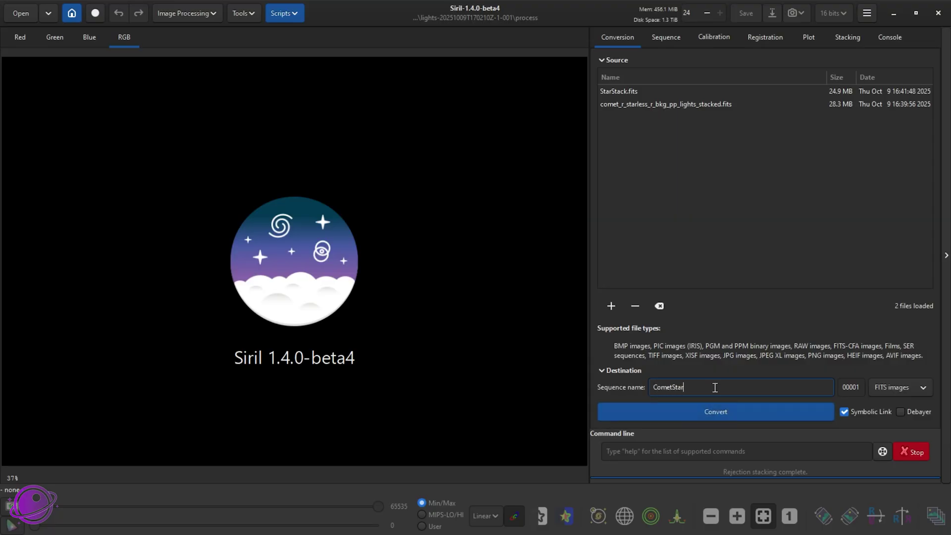
pyautogui.click(752, 415)
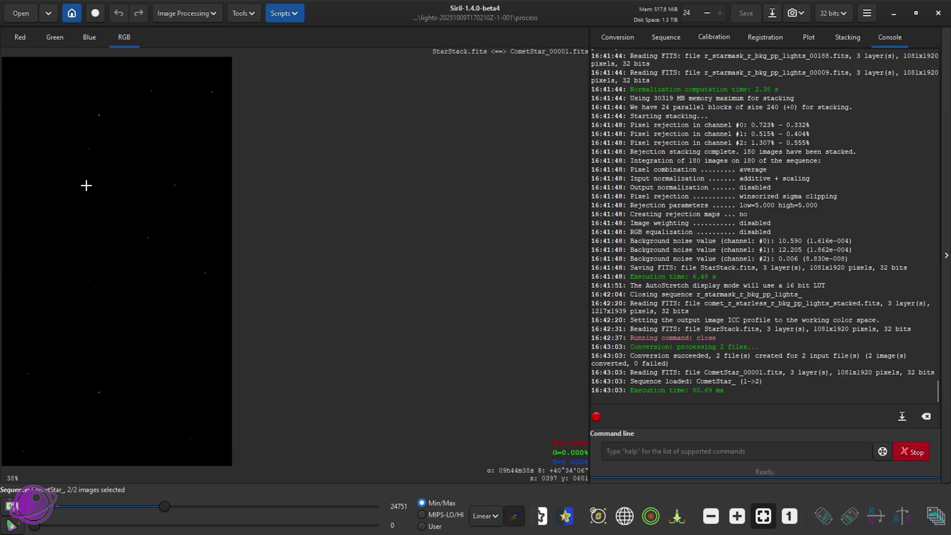
# - Display the CometStar sequence with AutoStretch and load its comet frame from the Frame List
pyautogui.click(491, 518)
pyautogui.click(500, 469)
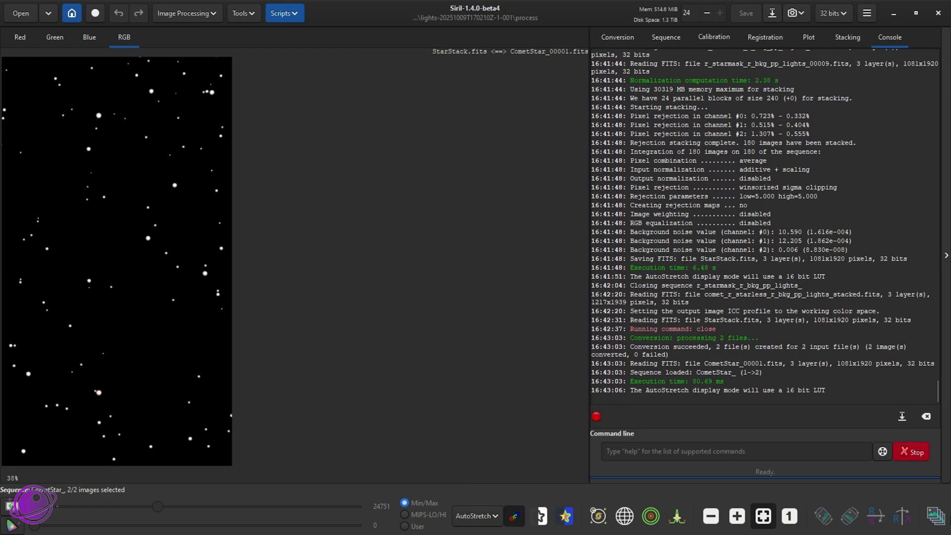
pyautogui.click(936, 515)
pyautogui.click(432, 172)
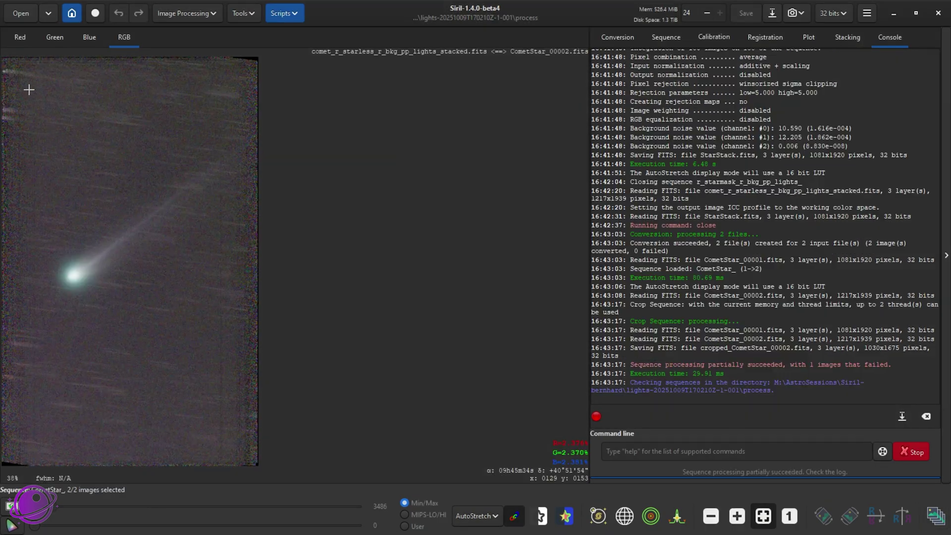
# - Select an area of about 951 × 1292 px around the comet and its tail and crop the whole sequence with the cropped_ prefix
pyautogui.moveTo(28, 82)
pyautogui.mouseDown()
pyautogui.moveTo(103, 267)
pyautogui.moveTo(230, 365)
pyautogui.moveTo(230, 356)
pyautogui.mouseUp()
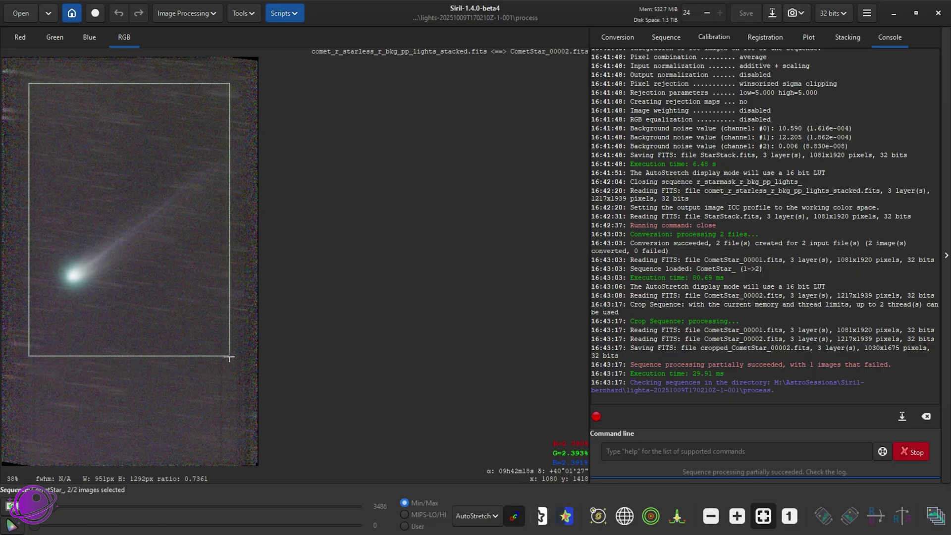
pyautogui.rightClick(135, 265)
pyautogui.moveTo(208, 358)
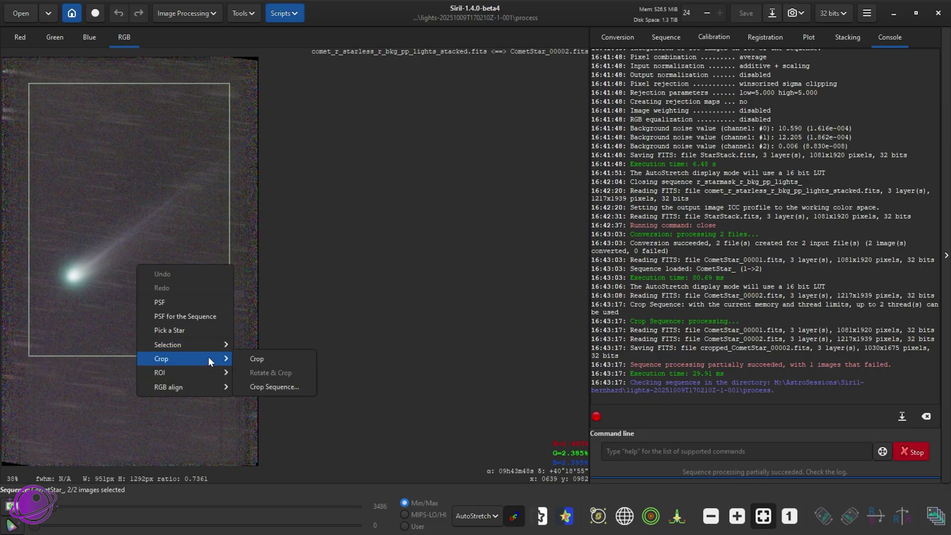
pyautogui.click(270, 380)
pyautogui.click(576, 330)
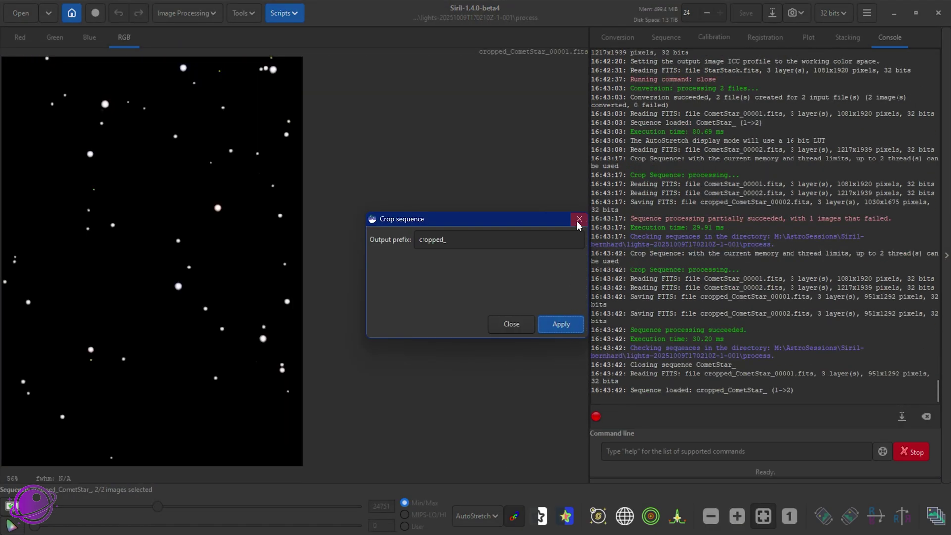
pyautogui.click(576, 219)
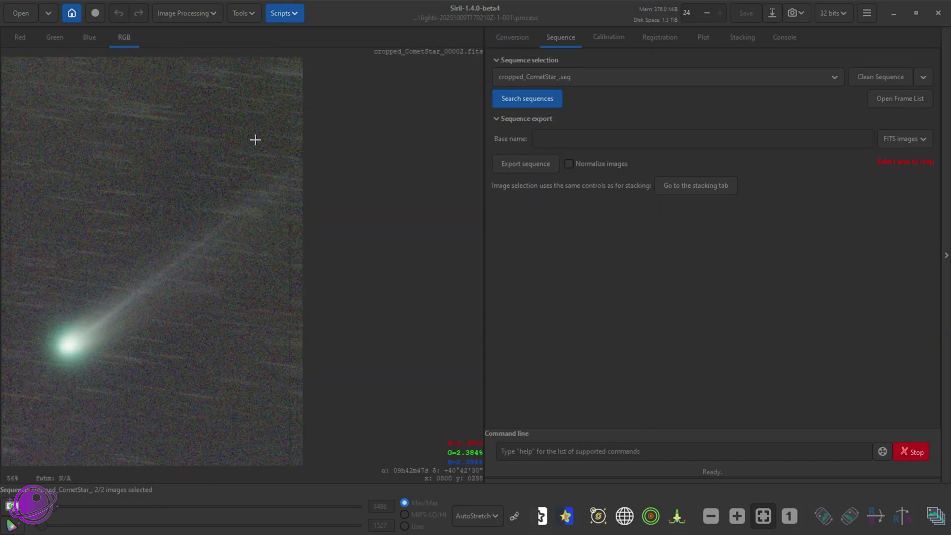
# - Check which frames the cropped_CometStar_ sequence contains in the Frame List
pyautogui.click(935, 524)
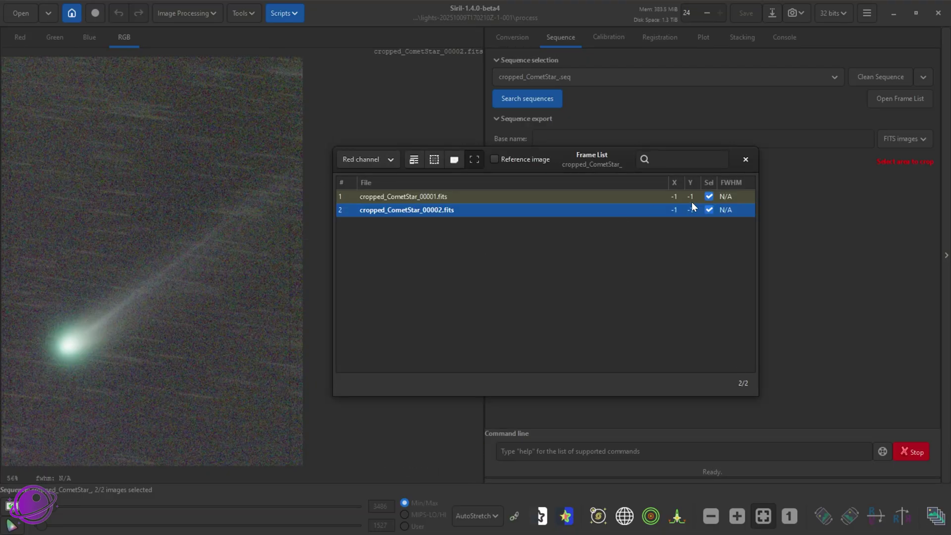
pyautogui.moveTo(744, 158); pyautogui.dragTo(711, 167)
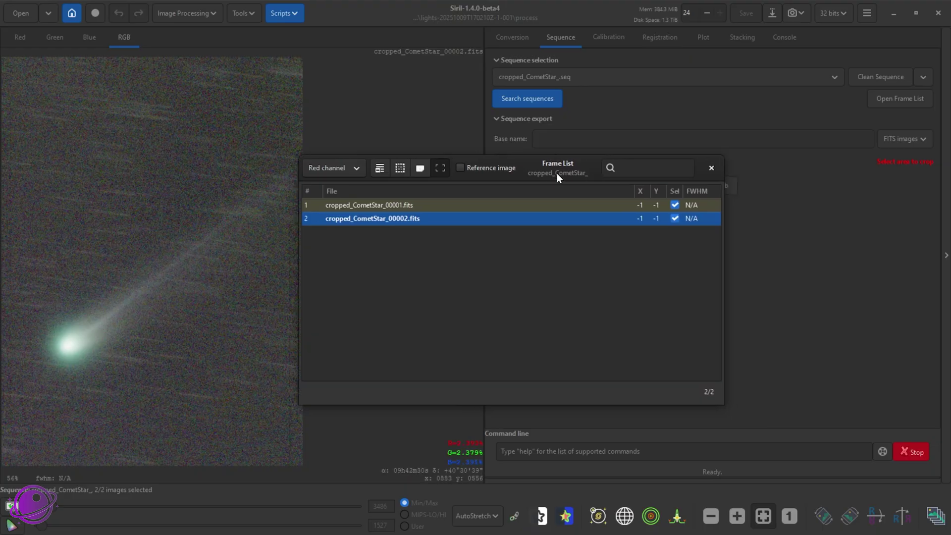
pyautogui.click(711, 168)
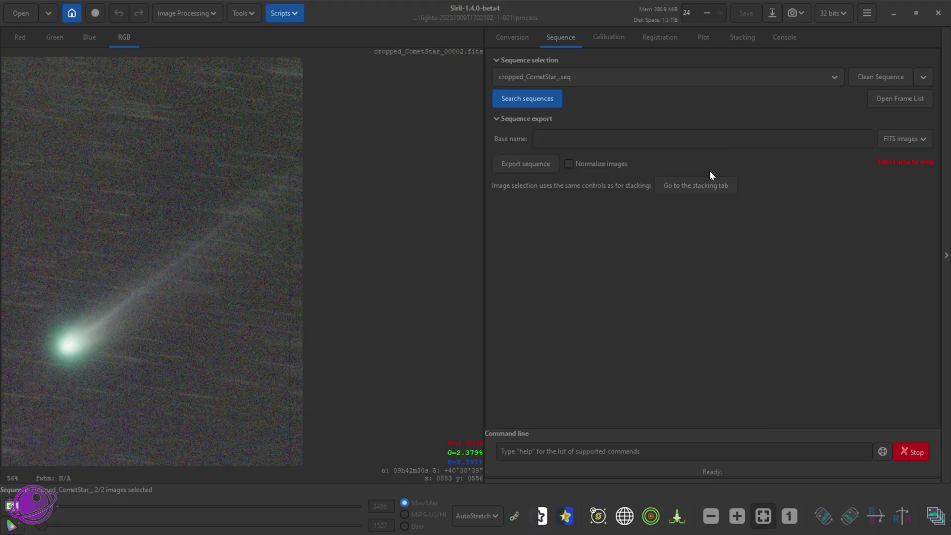
# - Start a Star Recomposition with cropped_CometStar_00002.fits as the background and cropped_CometStar_00001.fits as the star image
pyautogui.click(201, 13)
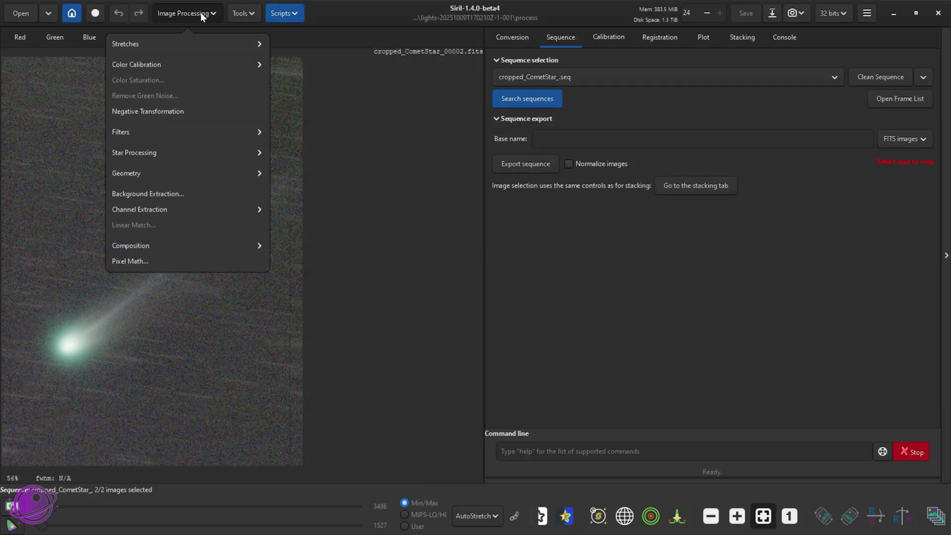
pyautogui.click(179, 149)
pyautogui.click(130, 78)
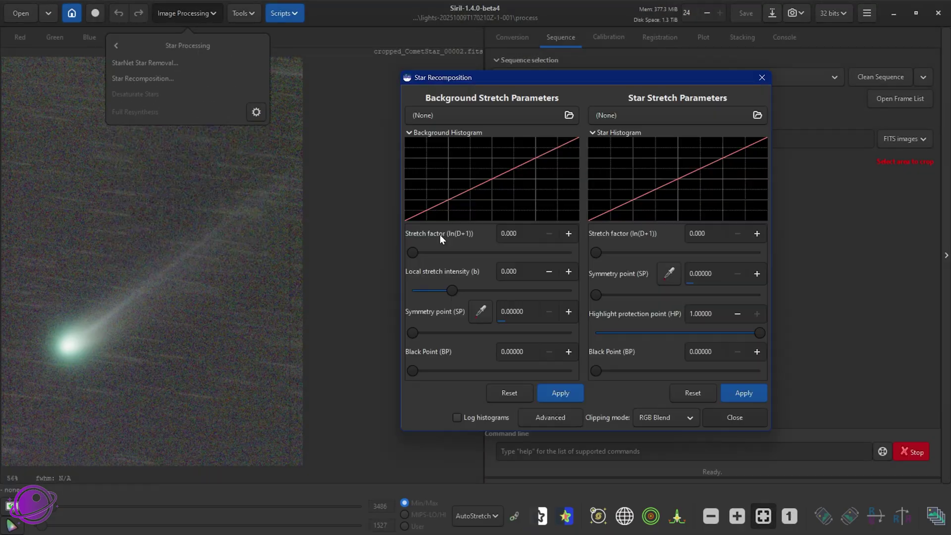
pyautogui.click(468, 116)
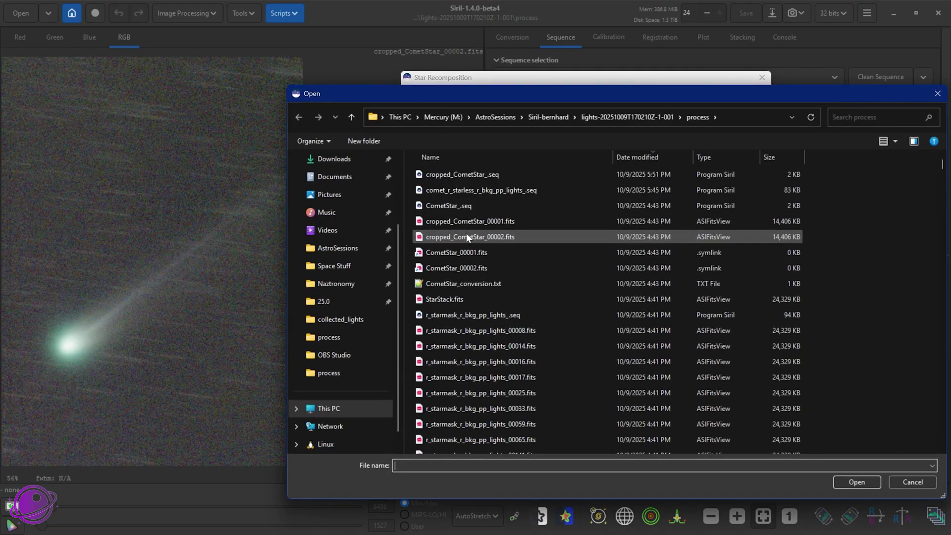
pyautogui.doubleClick(465, 237)
pyautogui.click(639, 117)
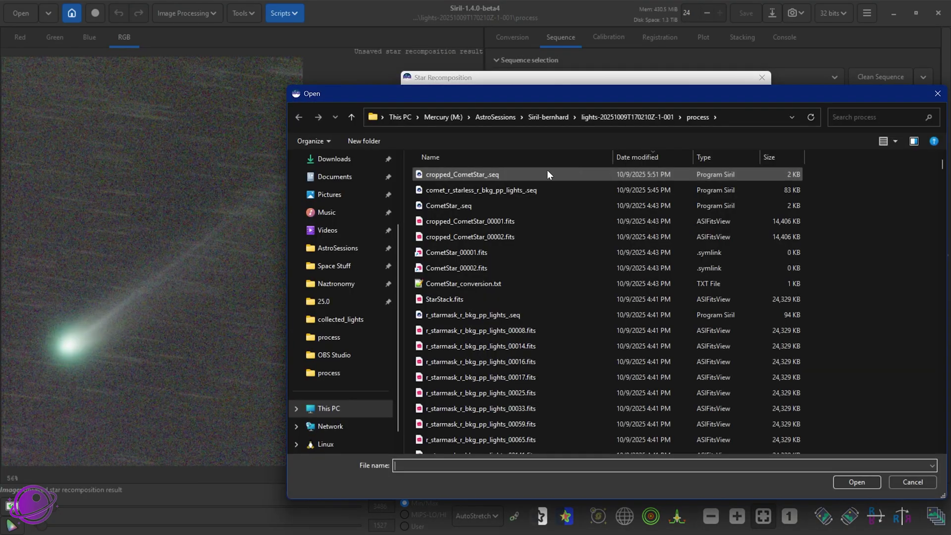
pyautogui.doubleClick(458, 220)
pyautogui.moveTo(479, 82); pyautogui.dragTo(376, 79)
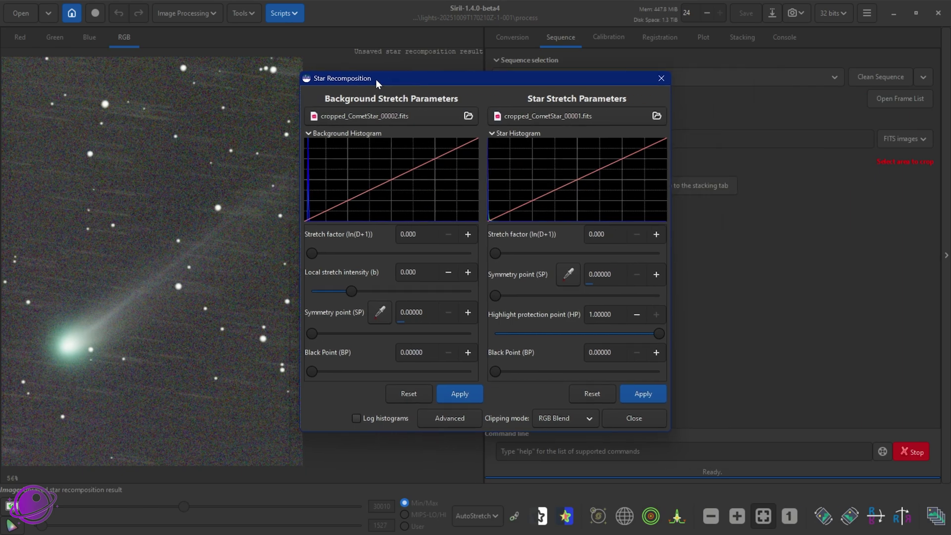
# - Try raising the background stretch factor in AutoStretch and Linear display, resetting it after each attempt
pyautogui.moveTo(311, 252)
pyautogui.mouseDown()
pyautogui.moveTo(351, 255)
pyautogui.moveTo(330, 252)
pyautogui.mouseUp()
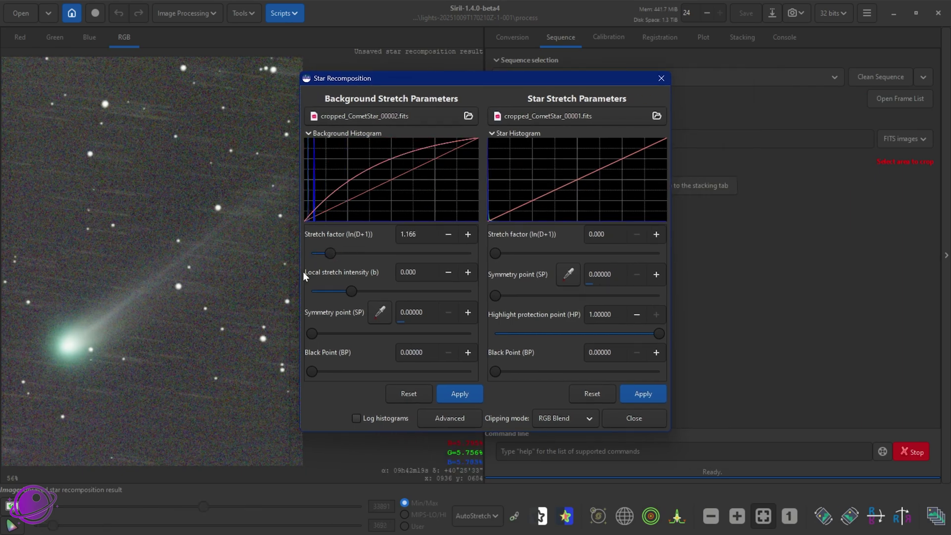
pyautogui.click(409, 393)
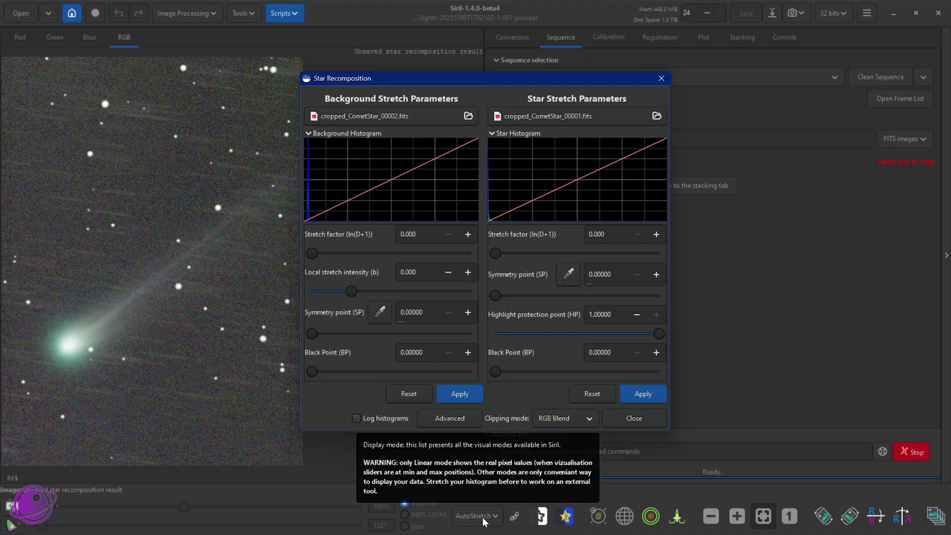
pyautogui.click(484, 519)
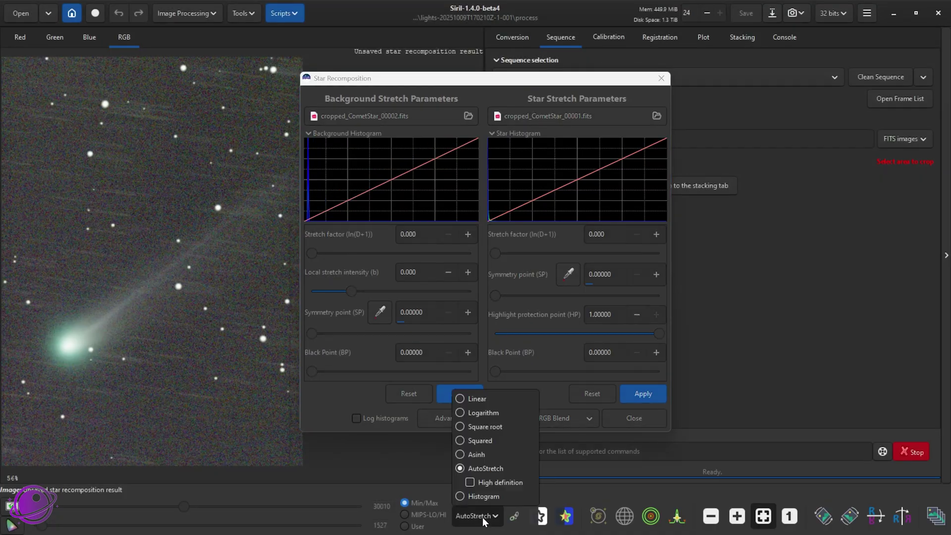
pyautogui.click(472, 399)
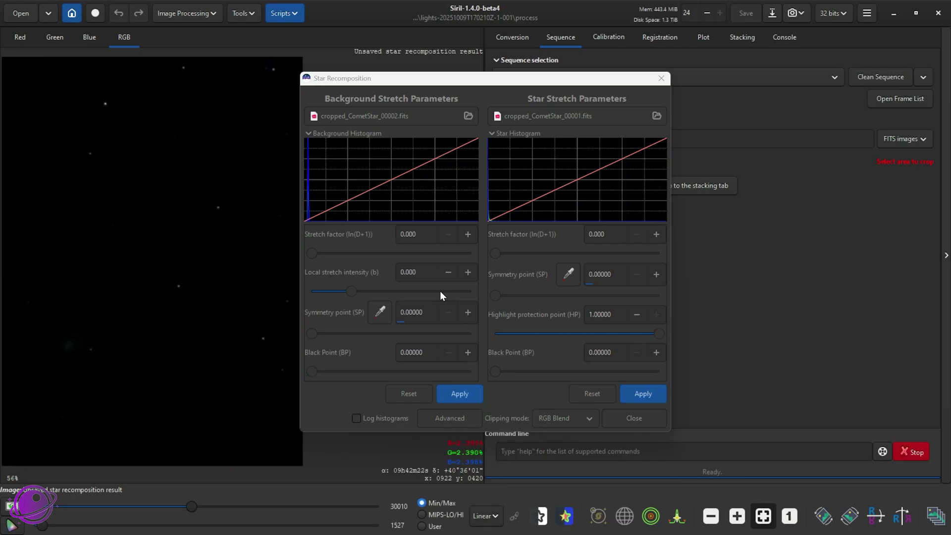
pyautogui.moveTo(316, 253); pyautogui.dragTo(339, 254)
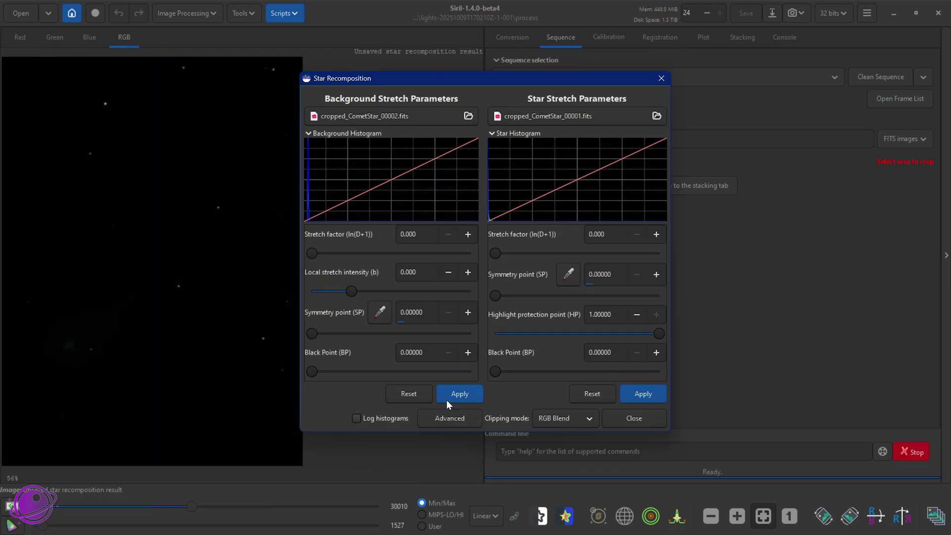
pyautogui.click(485, 516)
pyautogui.click(348, 394)
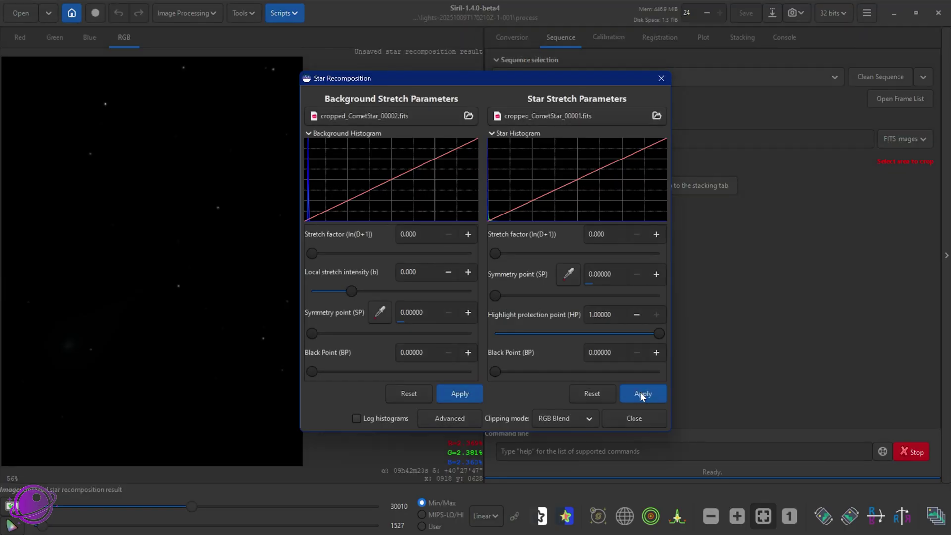
# - Close Star Recomposition with the combined image unstretched and compare the result in AutoStretch and Linear display
pyautogui.click(634, 418)
pyautogui.click(488, 516)
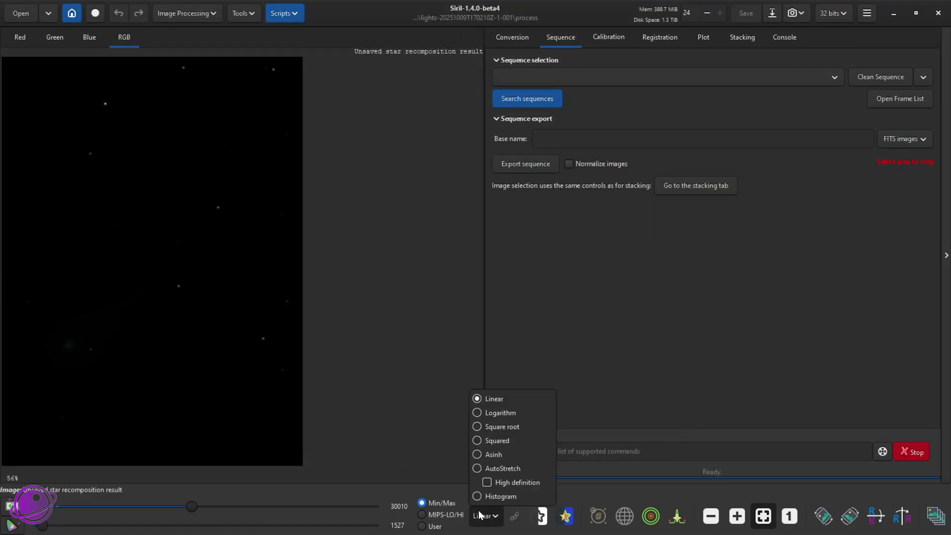
pyautogui.click(495, 467)
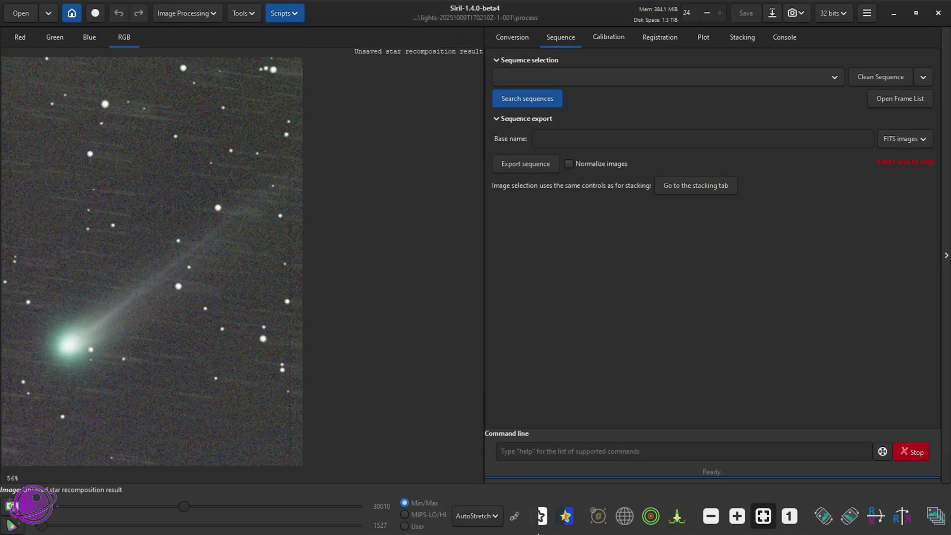
pyautogui.click(478, 516)
pyautogui.click(468, 398)
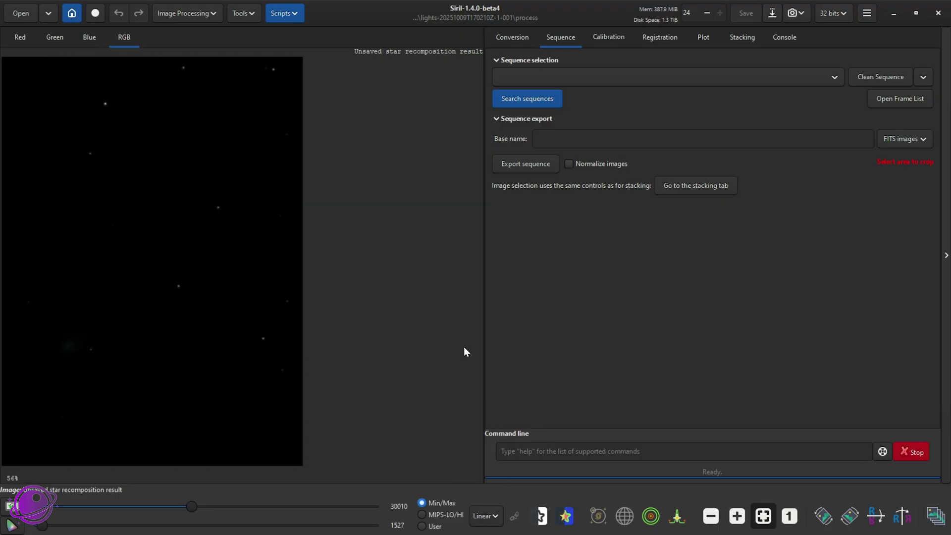
# - Start a Generalised Hyperbolic Stretch on the recombined image with stretch factor about 2.506 and local stretch intensity about 3.974
pyautogui.click(188, 13)
pyautogui.click(153, 50)
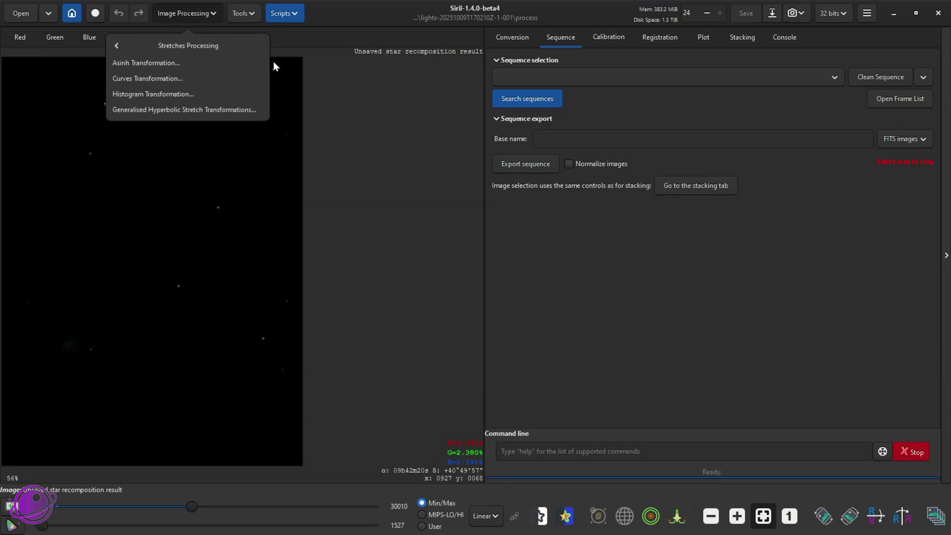
pyautogui.click(198, 109)
pyautogui.moveTo(436, 96)
pyautogui.mouseDown()
pyautogui.moveTo(452, 85)
pyautogui.moveTo(441, 85)
pyautogui.mouseUp()
pyautogui.moveTo(510, 175); pyautogui.dragTo(614, 216)
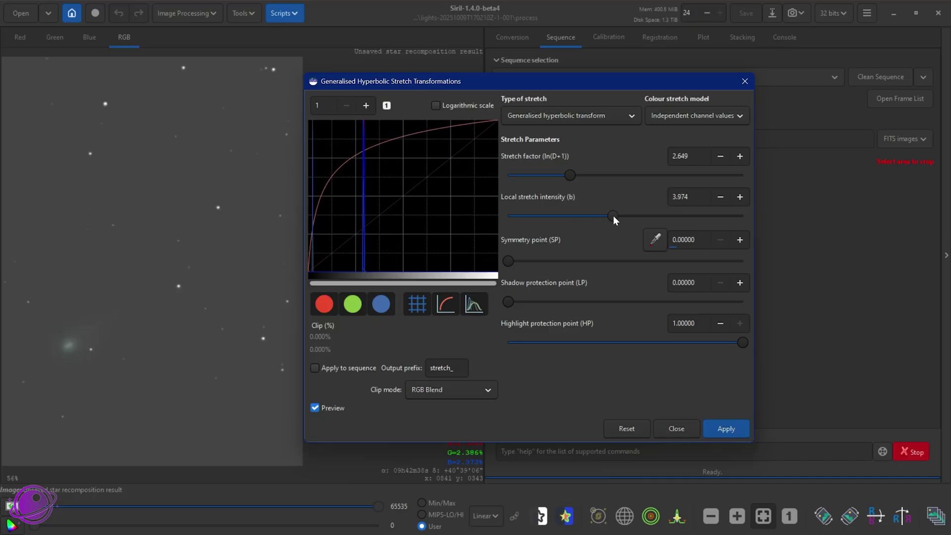
pyautogui.moveTo(570, 175); pyautogui.dragTo(566, 175)
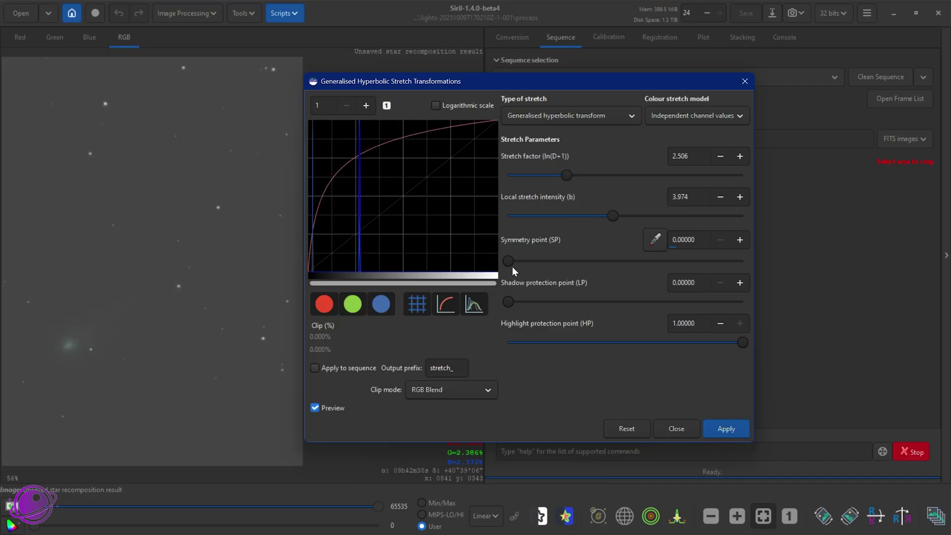
# - Sample the symmetry point from a small starless background area, set highlight protection to about 0.704, and apply the hyperbolic stretch
pyautogui.moveTo(176, 85); pyautogui.dragTo(182, 91)
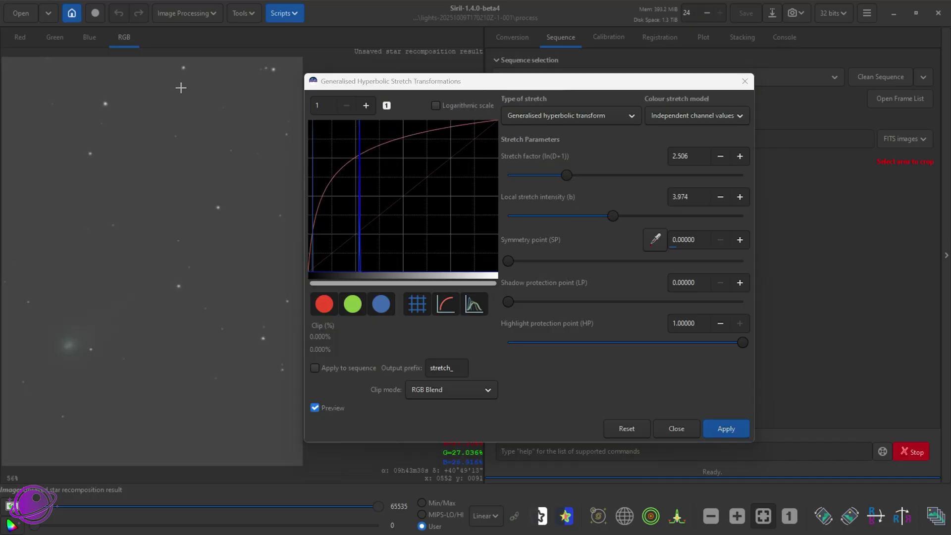
pyautogui.click(657, 241)
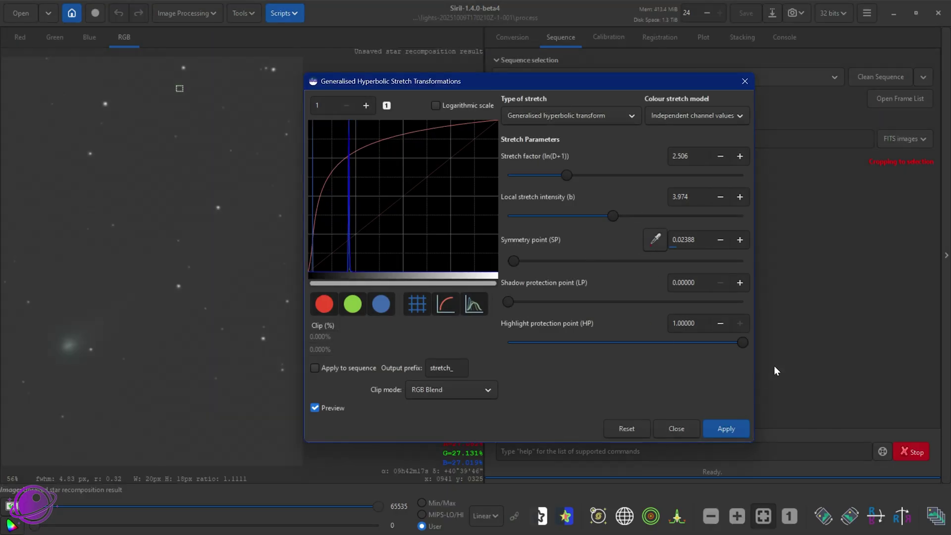
pyautogui.moveTo(749, 346); pyautogui.dragTo(683, 337)
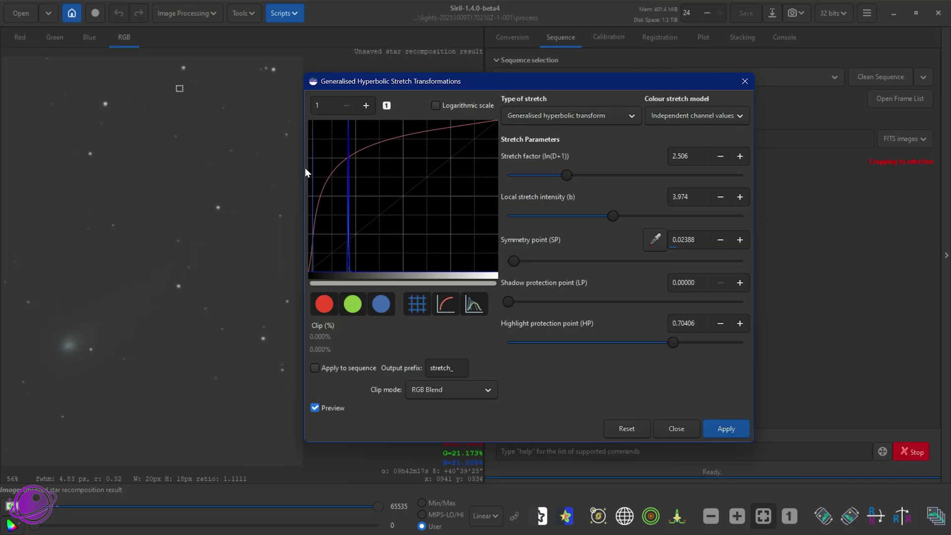
pyautogui.click(716, 429)
# - Apply a Linear stretch (BP shift) with the black point at about 0.05251 to darken the background
pyautogui.click(559, 120)
pyautogui.click(511, 178)
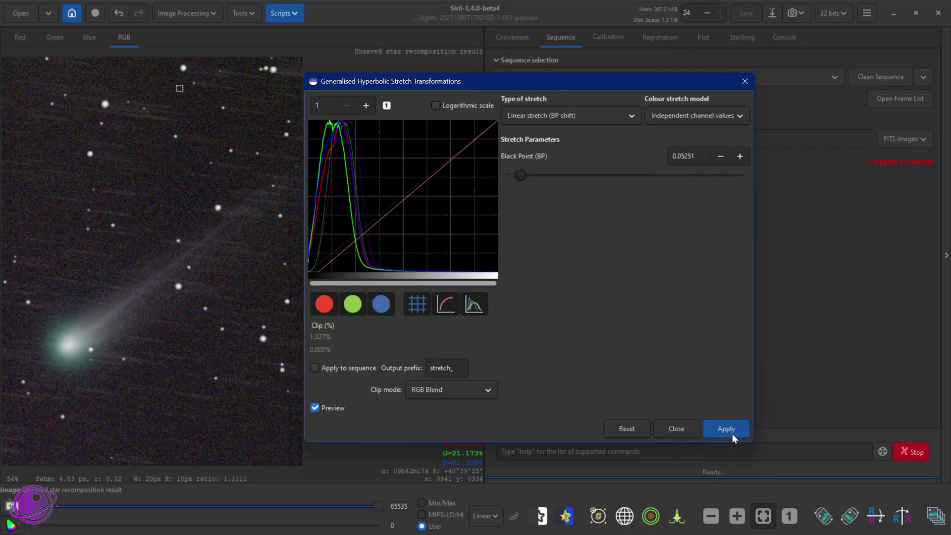
pyautogui.click(726, 429)
# - Examine the stretched image's comet head, tail, stars and background noise at several magnifications
pyautogui.scroll(2, 74, 343)
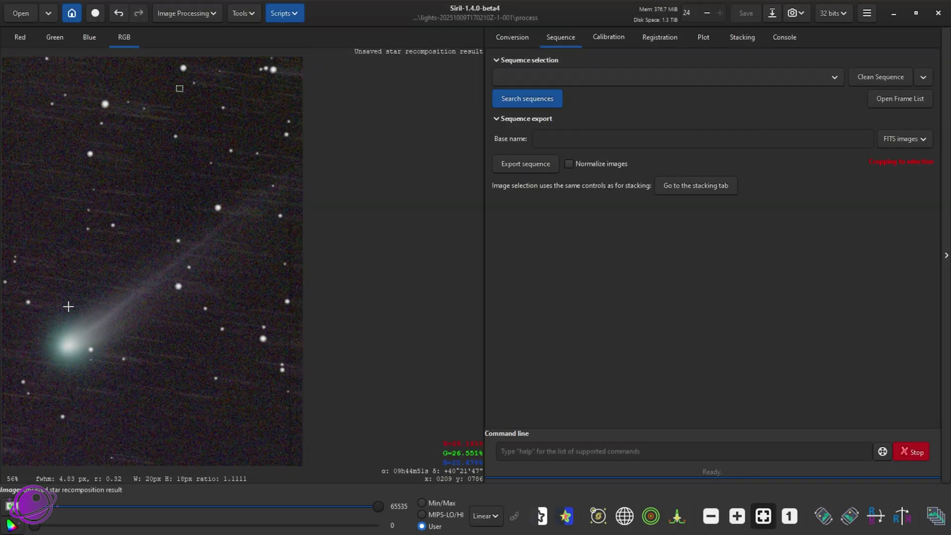
pyautogui.scroll(-3, 79, 340)
pyautogui.scroll(1, 84, 300)
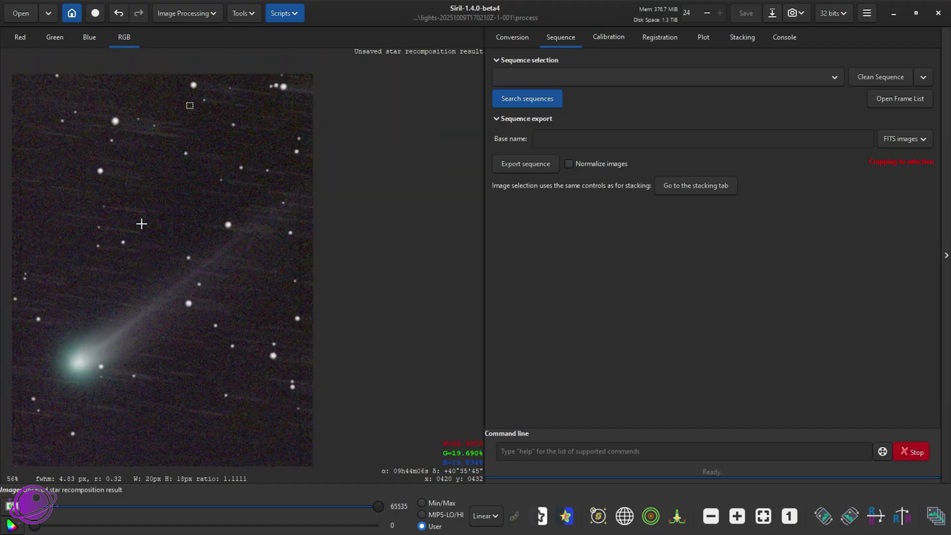
pyautogui.scroll(1, 116, 196)
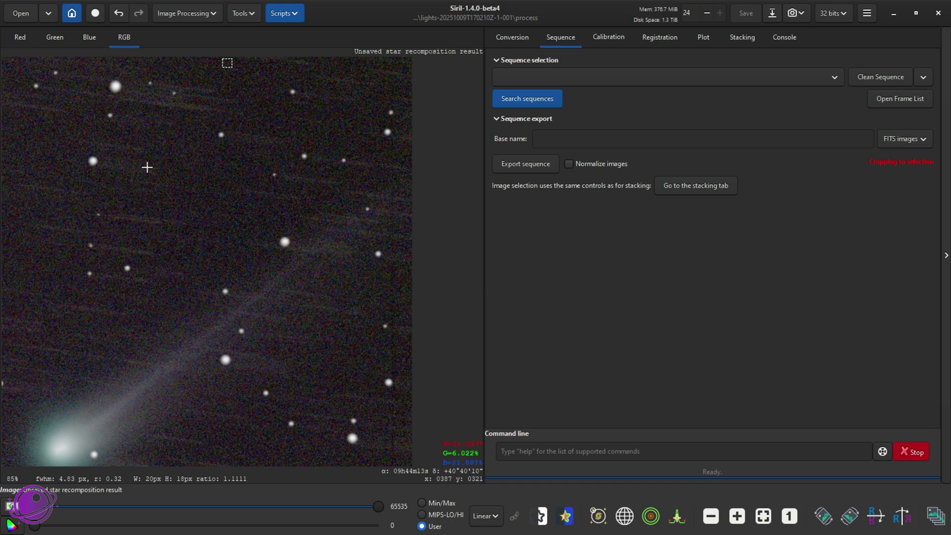
pyautogui.scroll(-3, 134, 213)
pyautogui.scroll(1, 138, 247)
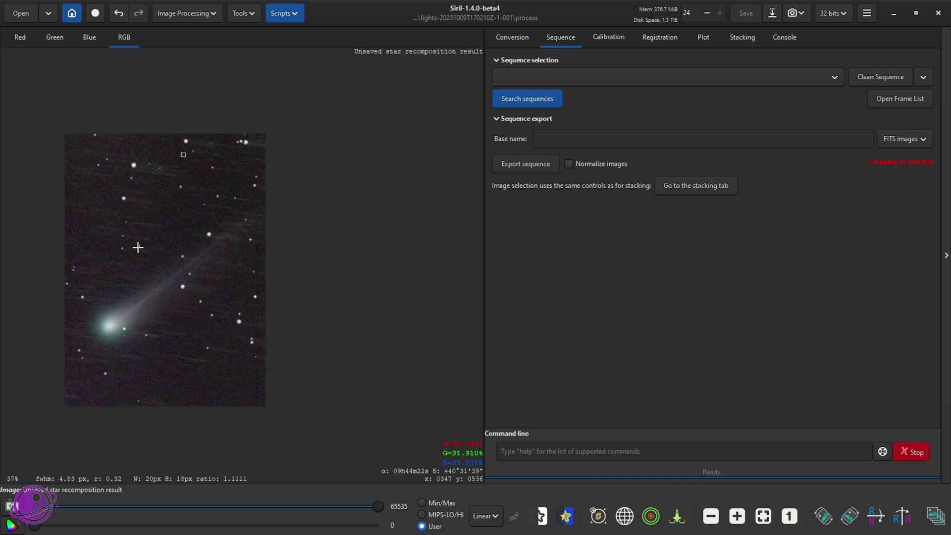
pyautogui.moveTo(124, 284); pyautogui.dragTo(187, 258)
pyautogui.scroll(-1, 187, 257)
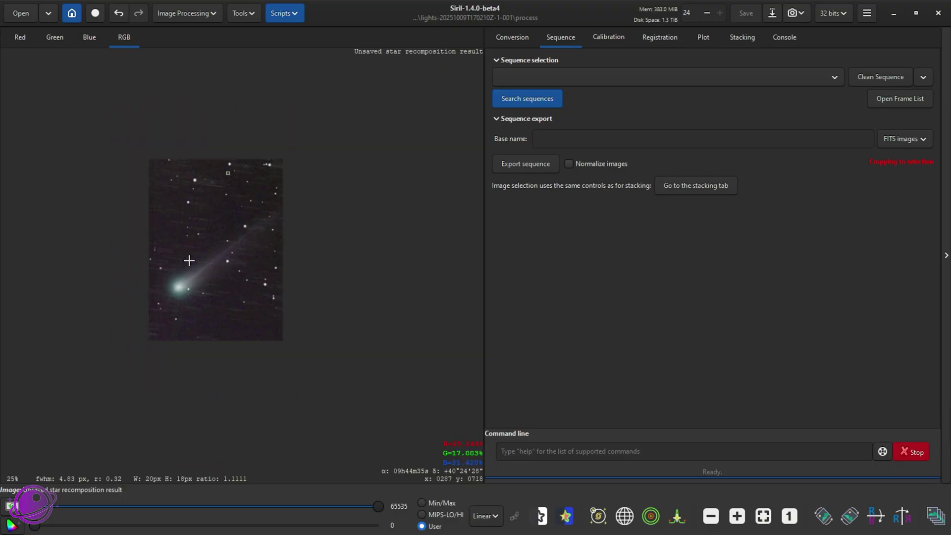
pyautogui.scroll(2, 186, 257)
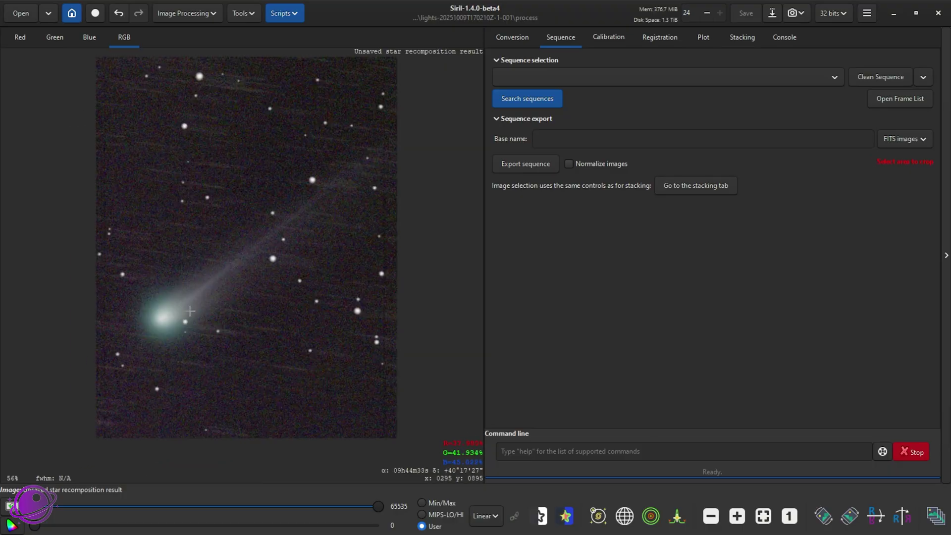
pyautogui.scroll(1, 181, 262)
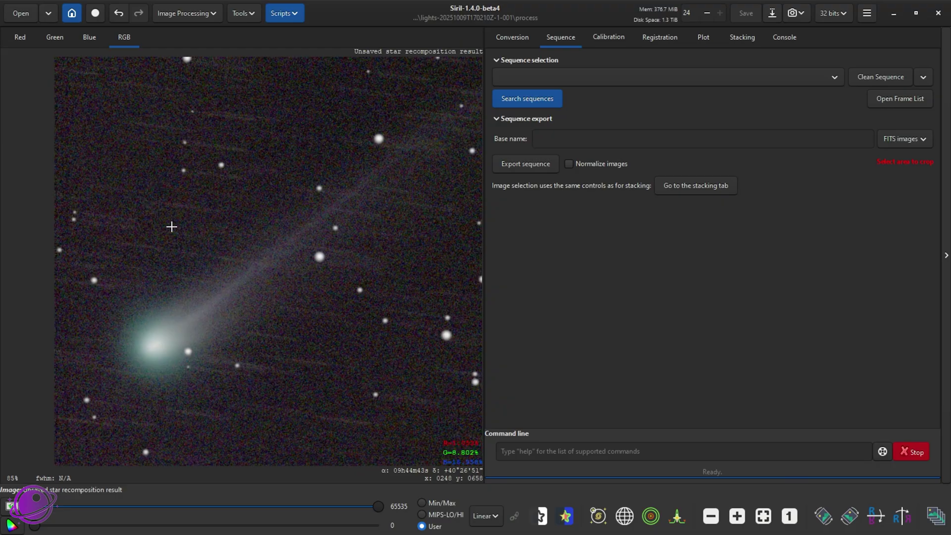
pyautogui.scroll(-1, 291, 200)
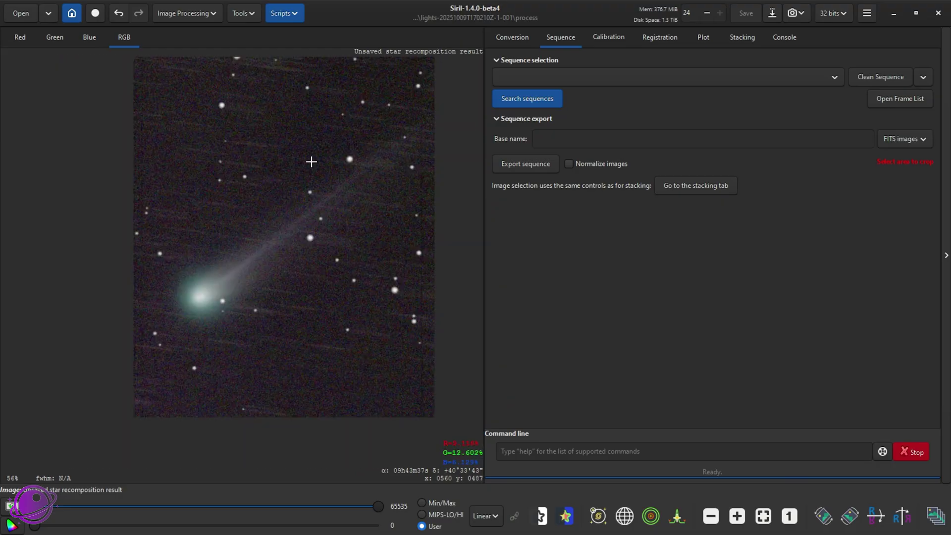
pyautogui.scroll(-1, 183, 125)
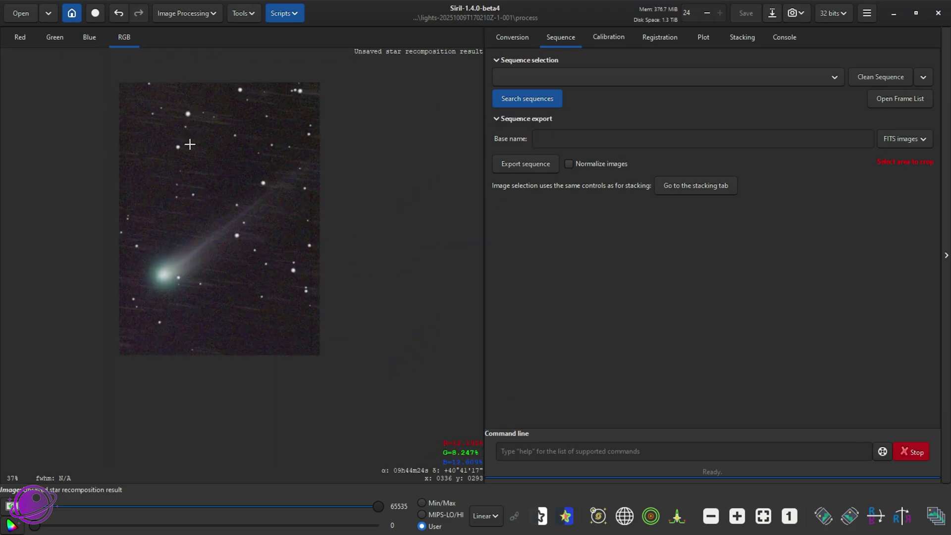
# - Run the GraXpert-AI script's Background Extraction with model 1.0.1, smoothing 0.50 and subtraction correction
pyautogui.click(242, 14)
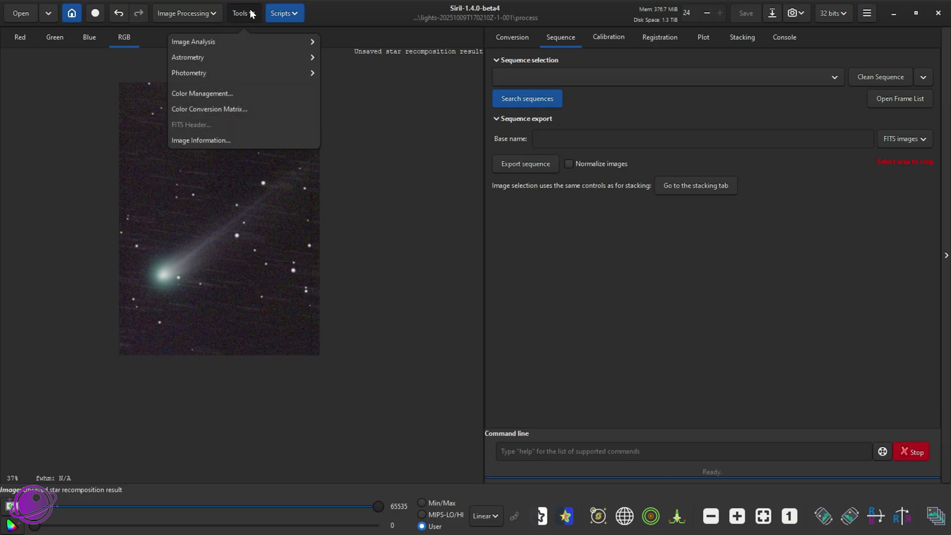
pyautogui.click(282, 13)
pyautogui.moveTo(306, 50)
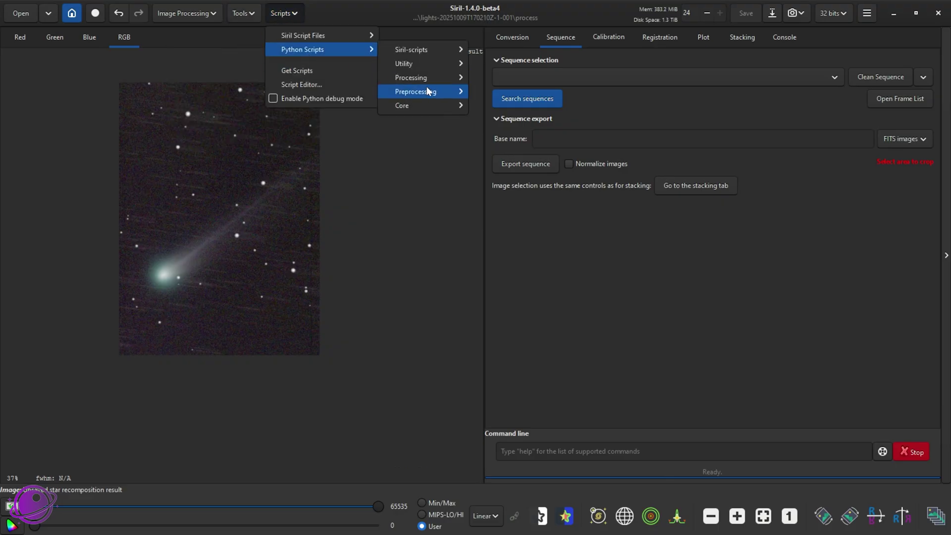
pyautogui.moveTo(431, 78)
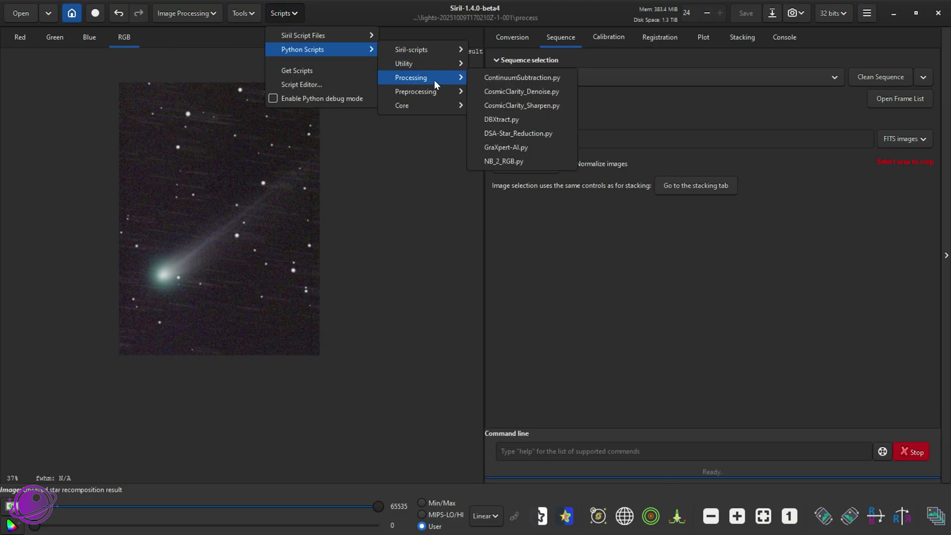
pyautogui.click(513, 148)
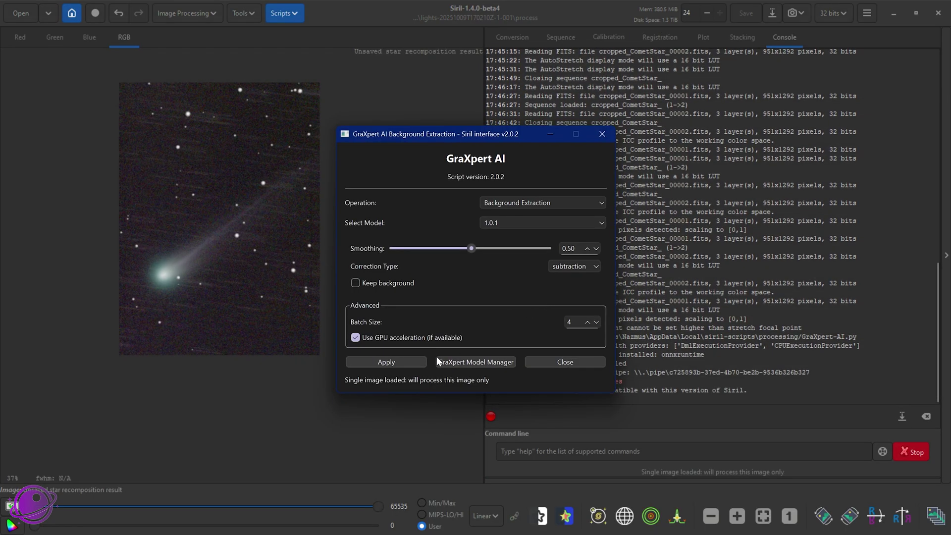
pyautogui.click(385, 363)
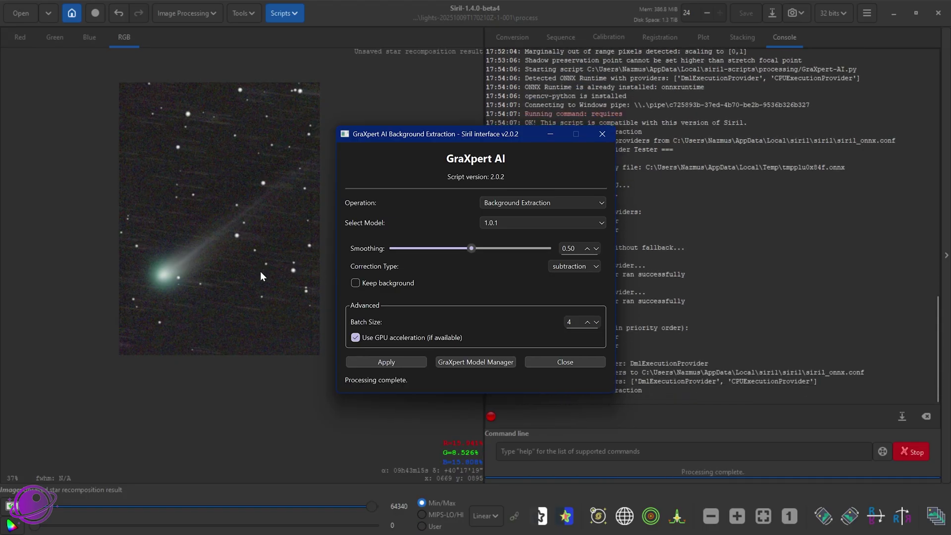
# - Denoise the image in GraXpert AI with model 3.0.2 at strength 0.20, and close the script window
pyautogui.click(517, 203)
pyautogui.click(507, 224)
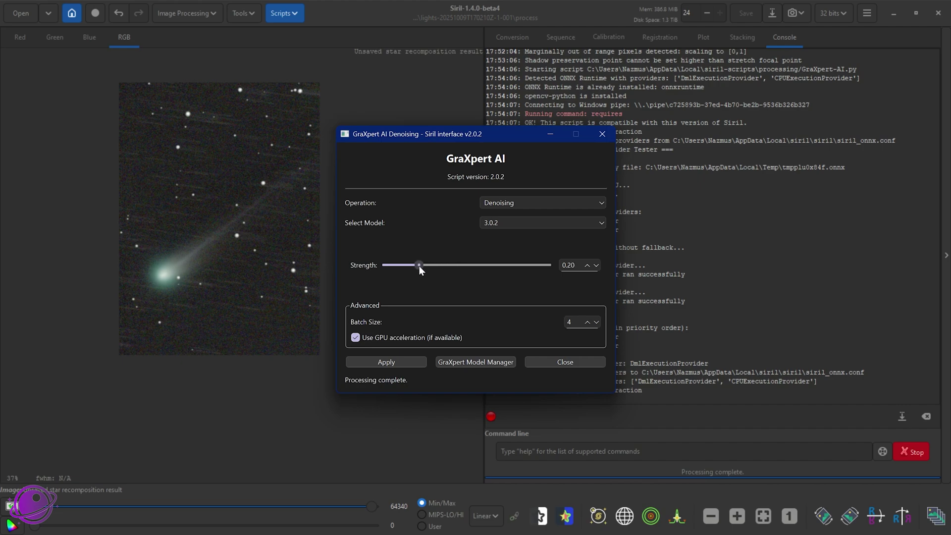
pyautogui.click(382, 362)
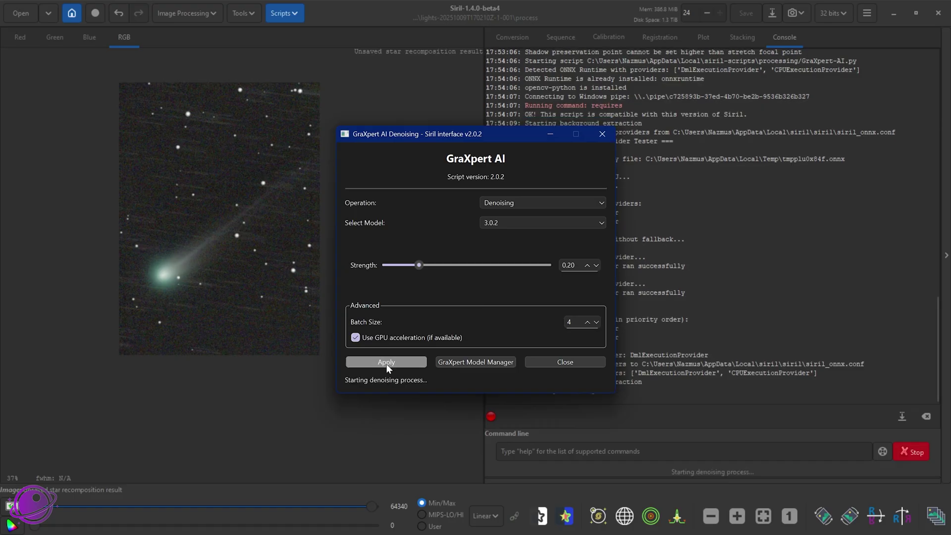
pyautogui.click(602, 134)
# - Compare the image before and after denoising by undoing and redoing the denoise, inspecting the comet up close
pyautogui.scroll(2, 212, 163)
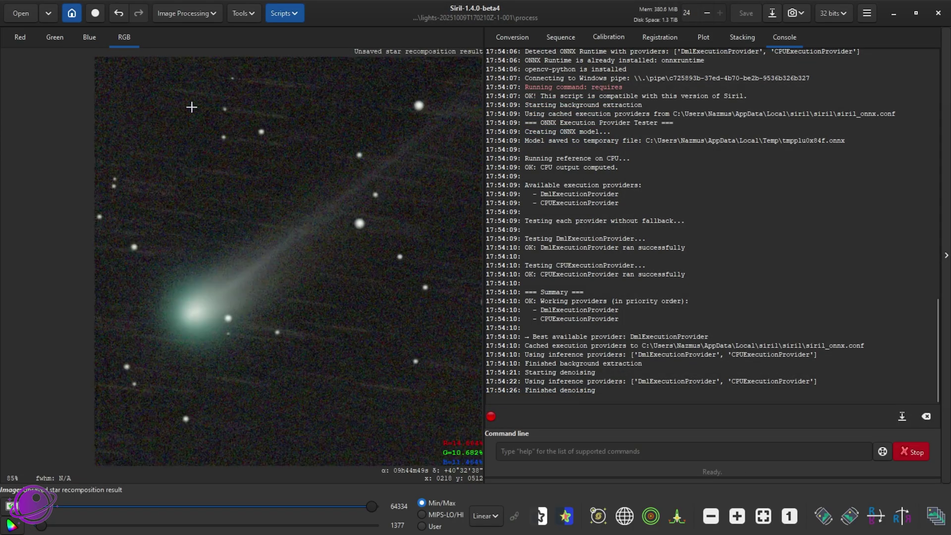
pyautogui.hotkey('ctrl', 'z')
pyautogui.hotkey('ctrl', 'shift', 'z')
pyautogui.scroll(4, 245, 174)
pyautogui.scroll(-6, 245, 173)
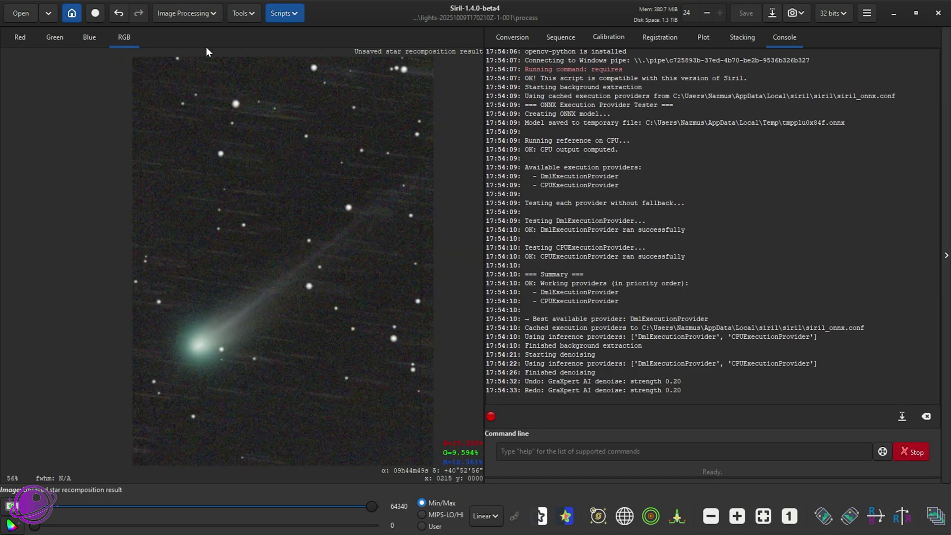
pyautogui.click(198, 13)
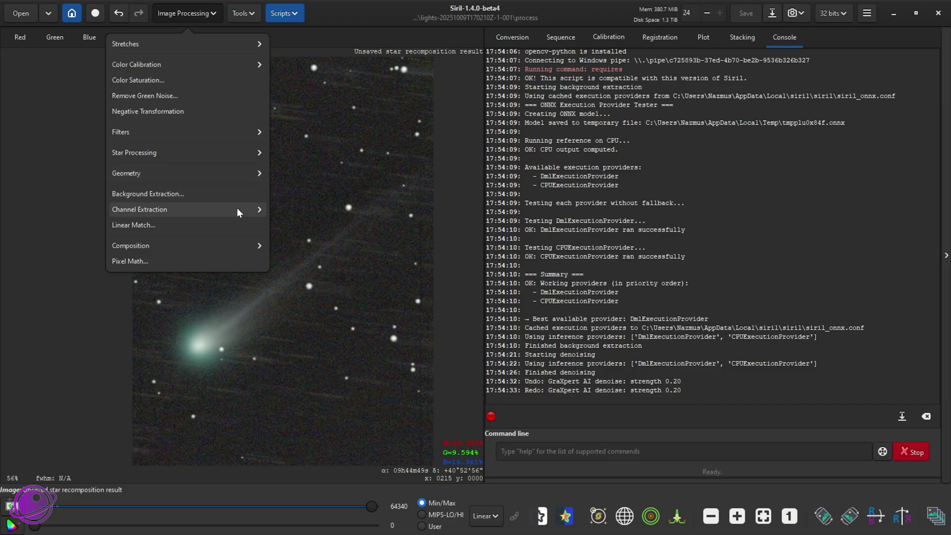
pyautogui.click(211, 226)
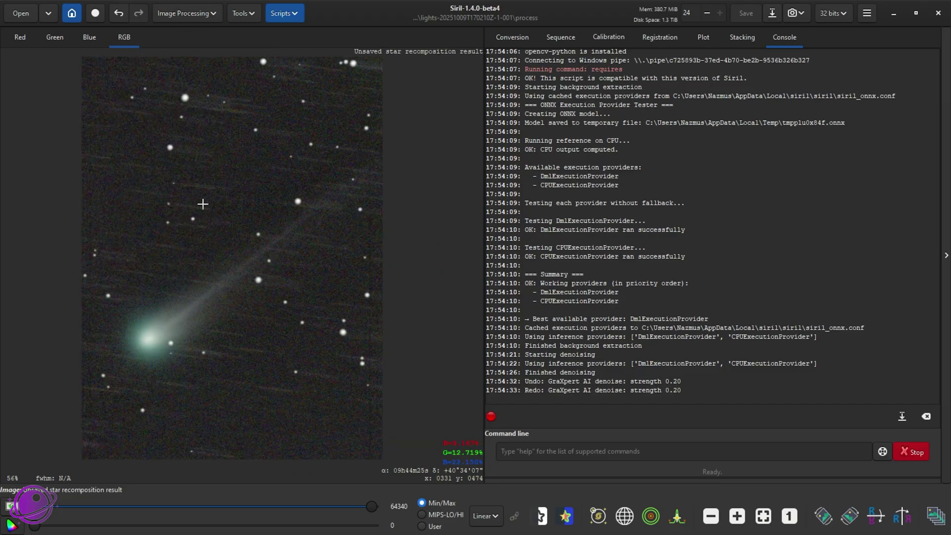